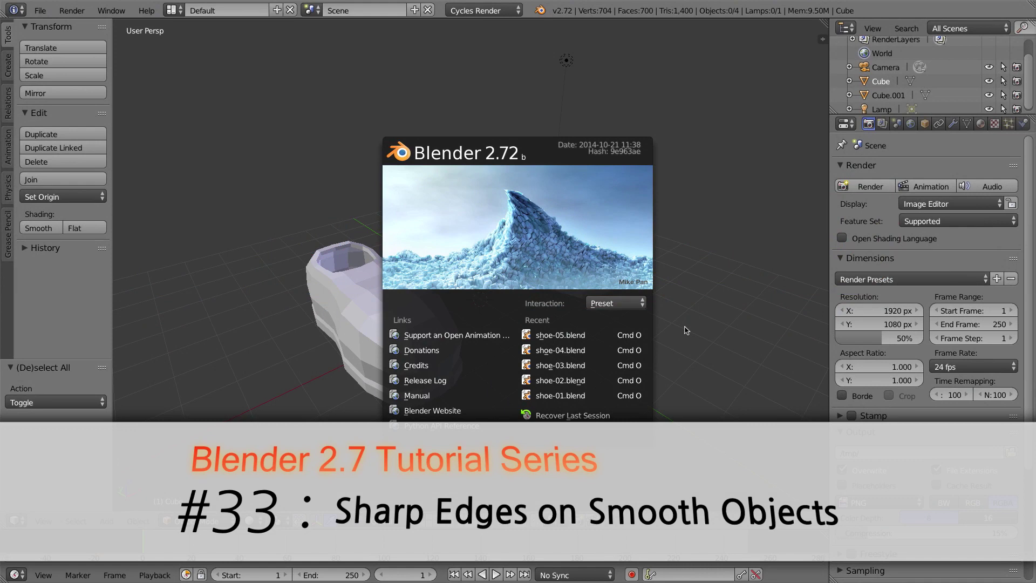
# Select the shoe nearest the viewer and apply smooth shading to it
pyautogui.click(613, 251)
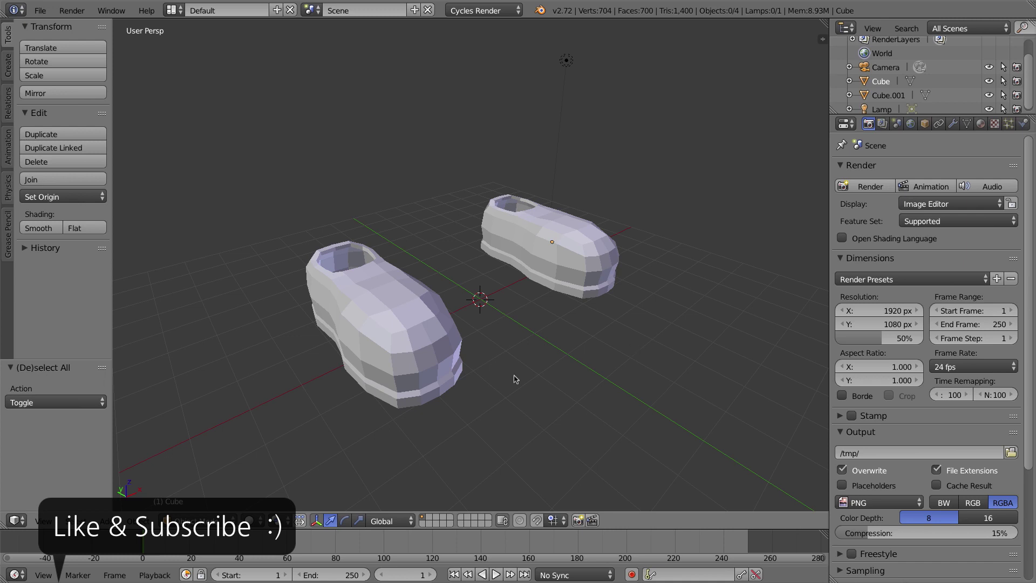
pyautogui.rightClick(401, 312)
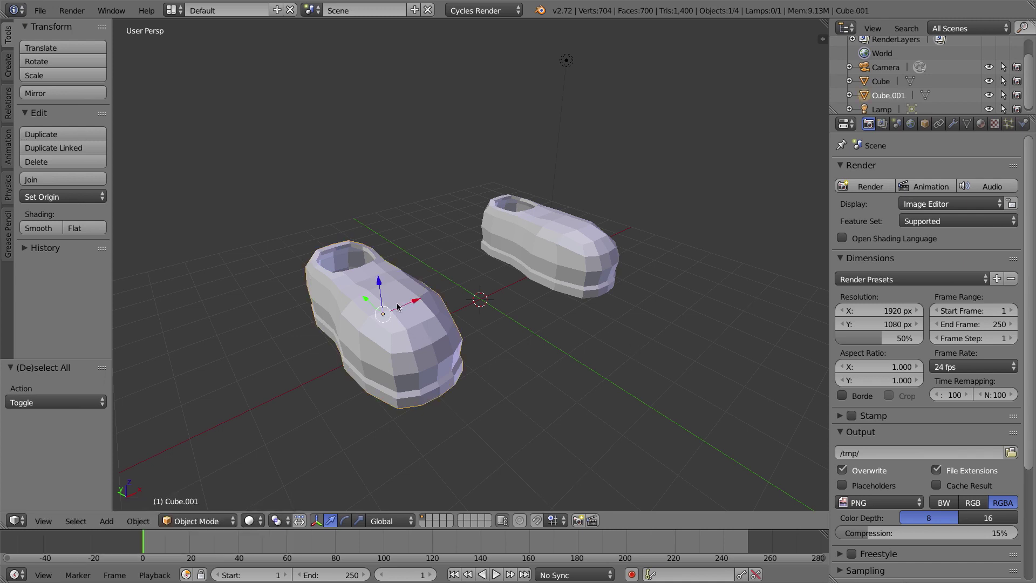
pyautogui.press('KP_Decimal')
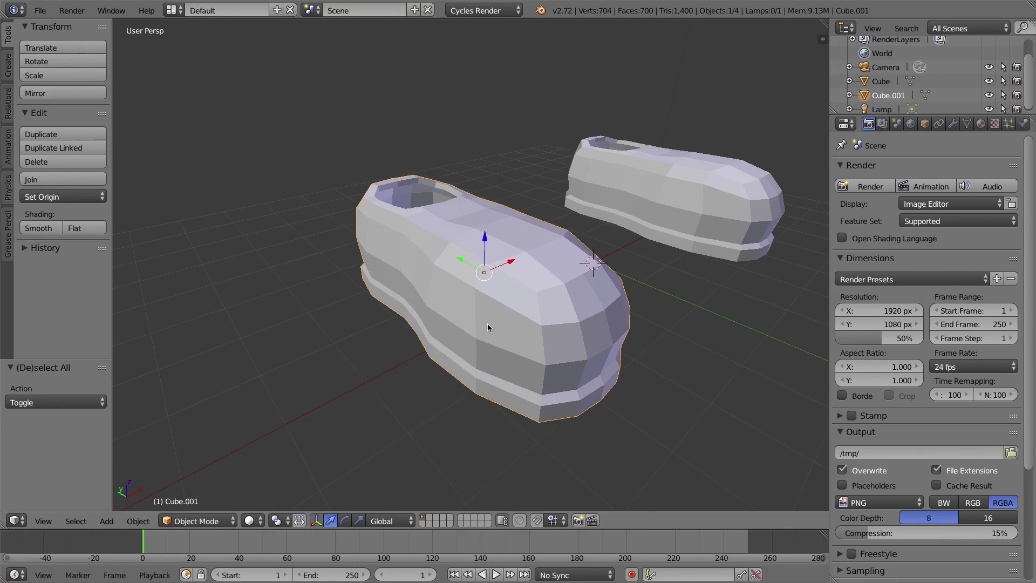
pyautogui.moveTo(488, 320); pyautogui.dragTo(447, 259, button='middle')
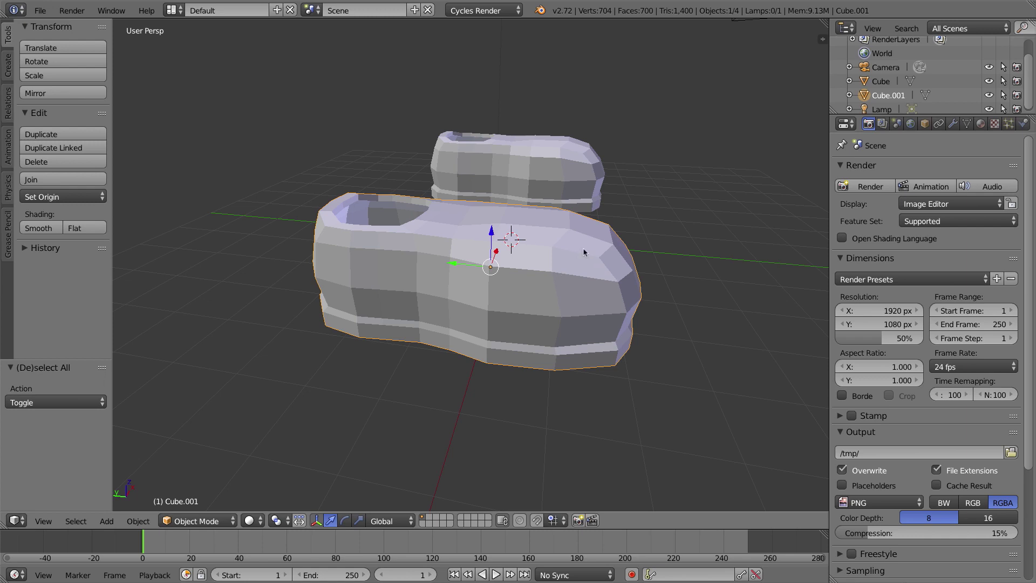
pyautogui.click(39, 228)
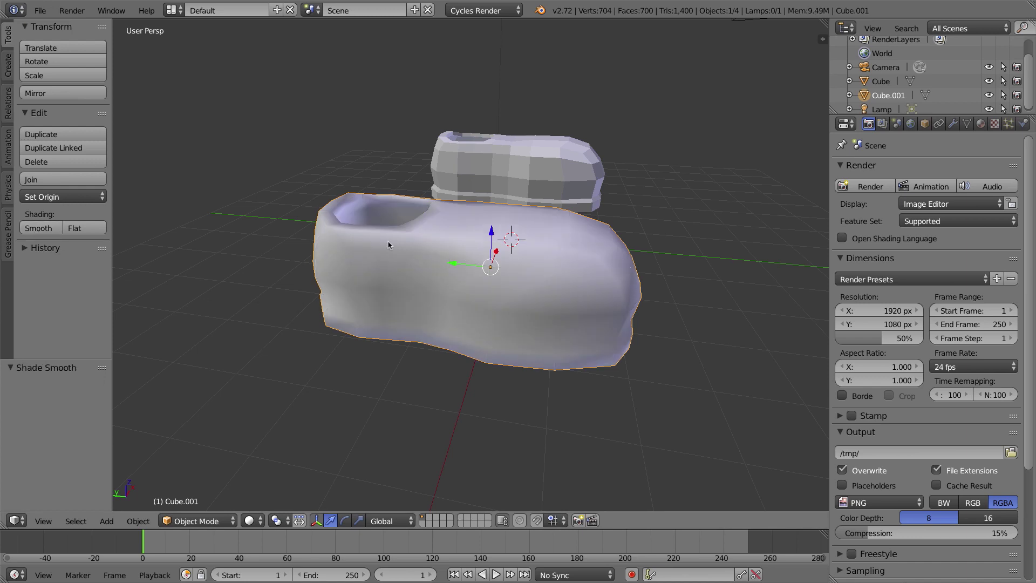
# Examine the smooth-shaded shoe around its opening rim, sole edge and side
pyautogui.moveTo(299, 297); pyautogui.dragTo(387, 248, button='middle')
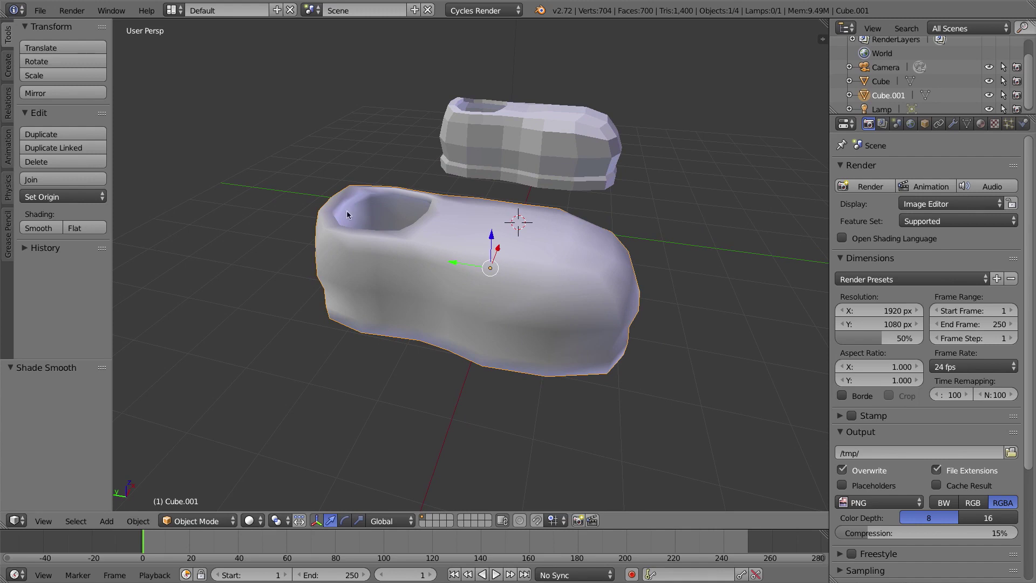
pyautogui.scroll(5, 346, 216)
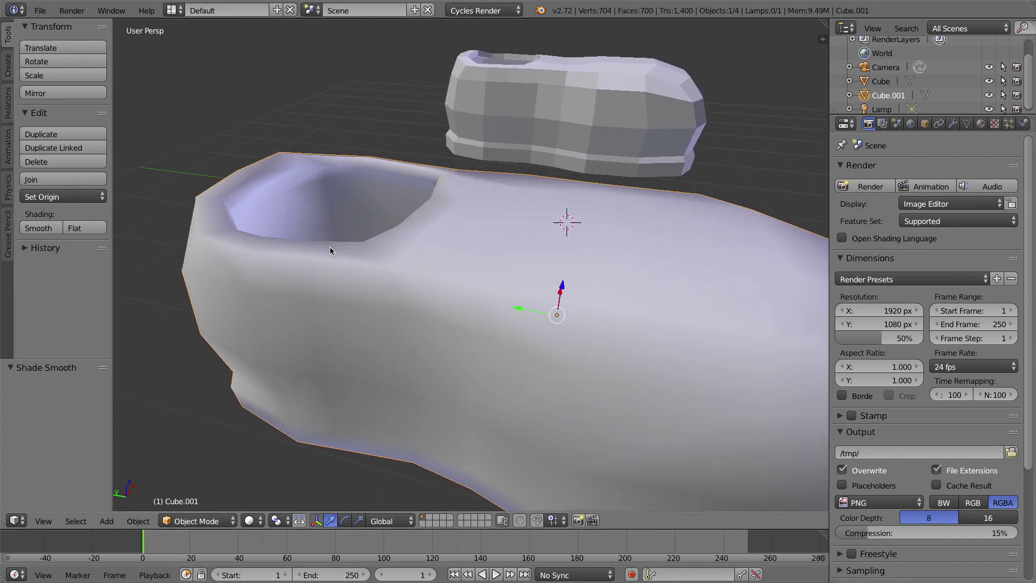
pyautogui.keyDown('shift'); pyautogui.moveTo(330, 249); pyautogui.dragTo(401, 296, button='middle'); pyautogui.keyUp('shift')
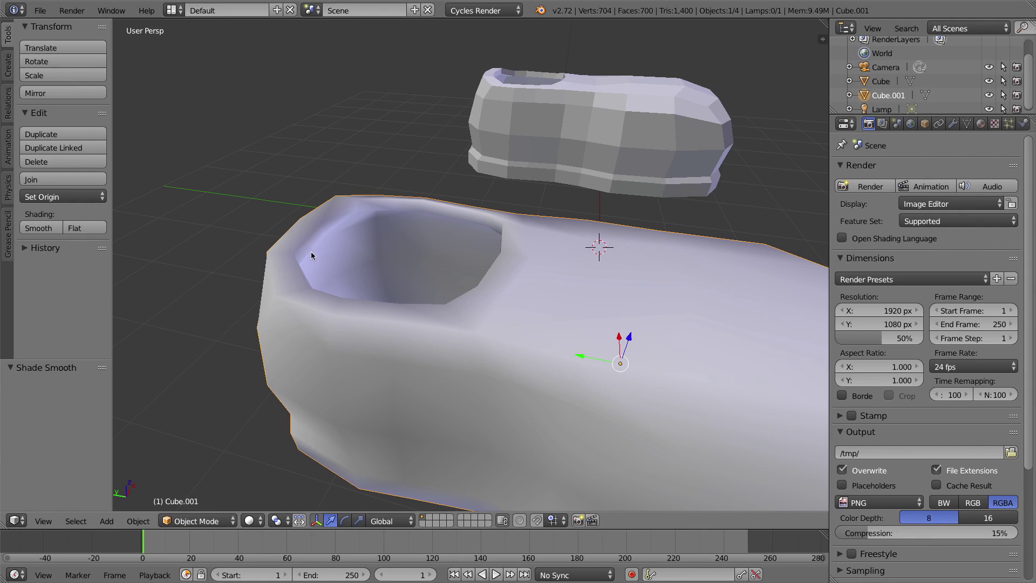
pyautogui.moveTo(318, 256); pyautogui.dragTo(368, 310, button='middle')
pyautogui.moveTo(458, 389); pyautogui.dragTo(466, 296, button='middle')
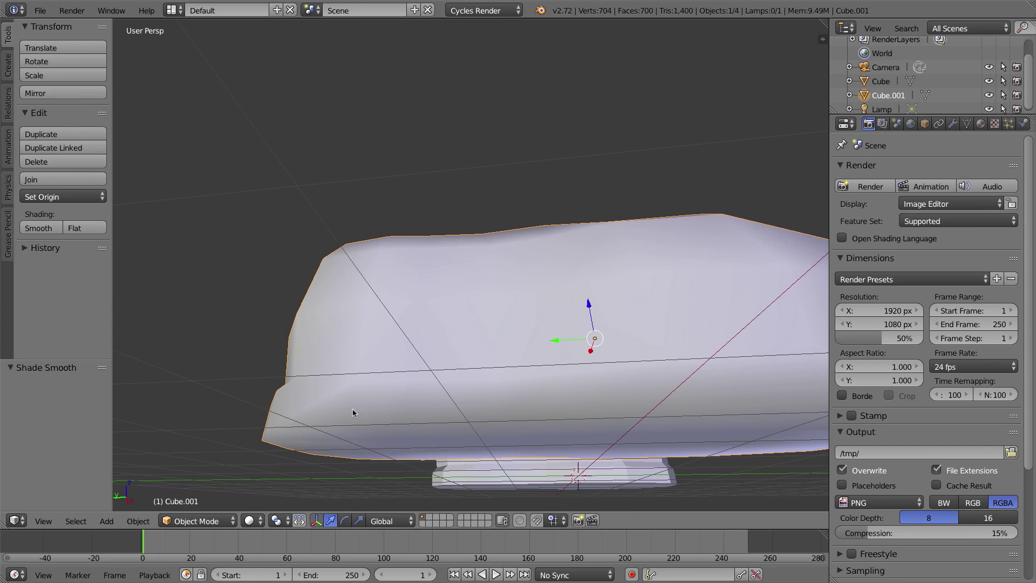
pyautogui.moveTo(353, 413); pyautogui.dragTo(374, 434, button='middle')
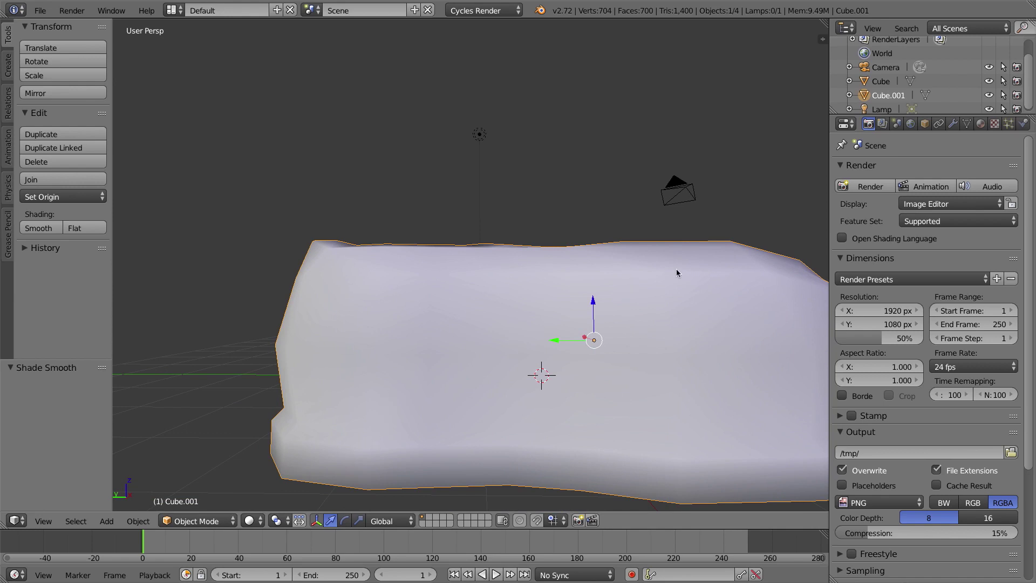
pyautogui.moveTo(667, 264); pyautogui.dragTo(631, 279, button='middle')
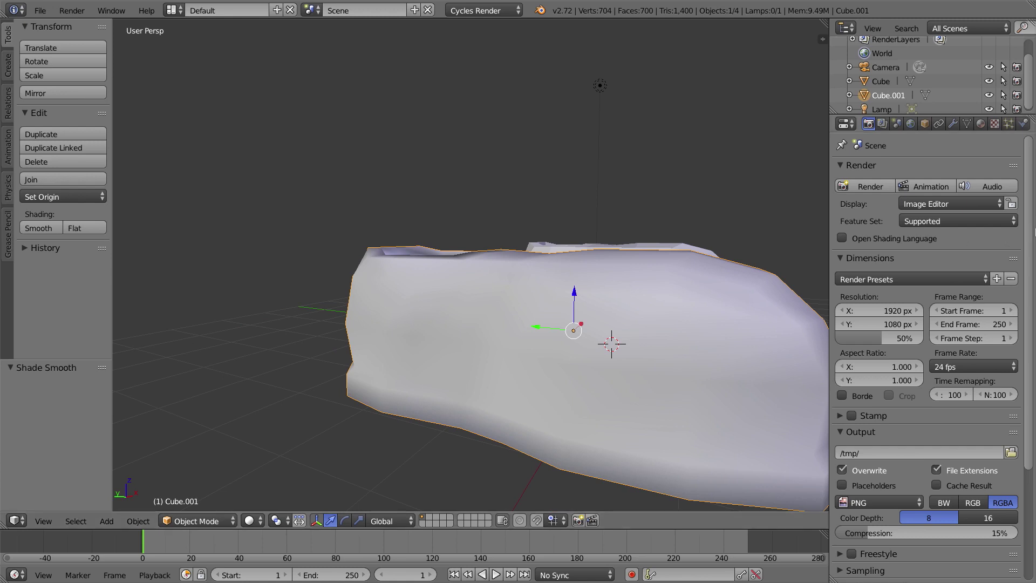
# Add a Subdivision Surface modifier to the selected shoe and set its view subdivisions to 2
pyautogui.click(953, 124)
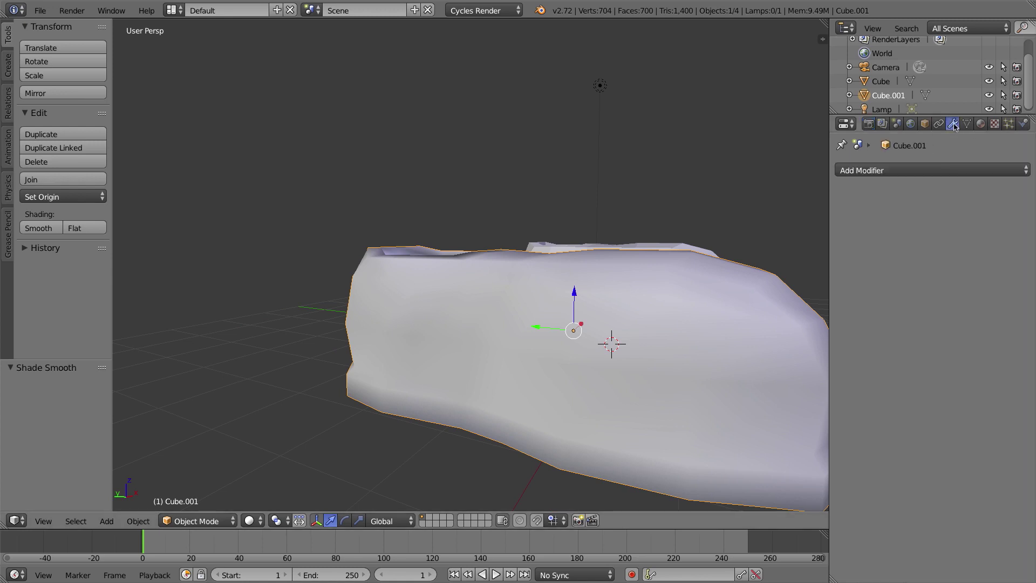
pyautogui.click(851, 174)
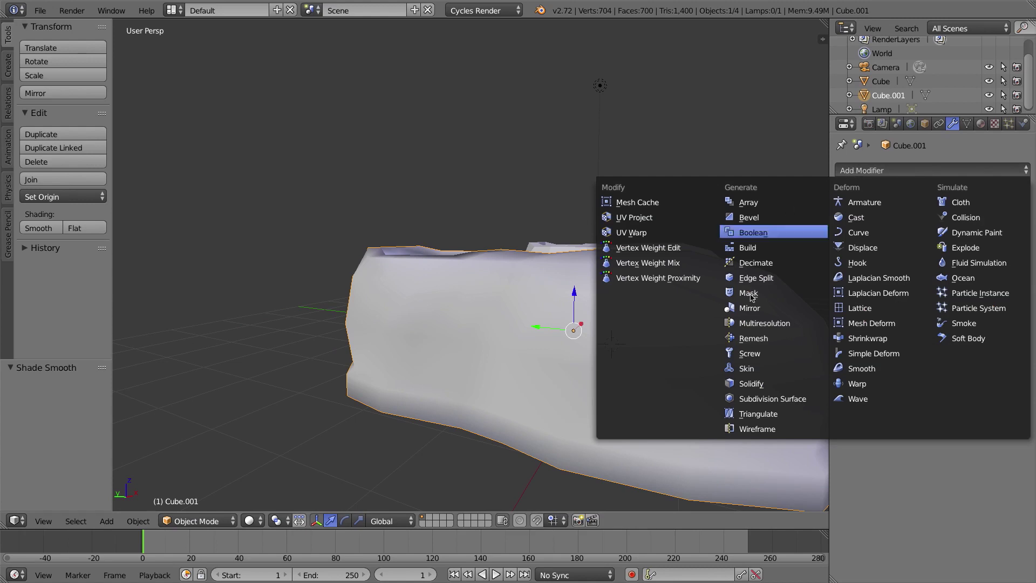
pyautogui.click(764, 400)
pyautogui.moveTo(490, 294); pyautogui.dragTo(543, 250, button='middle')
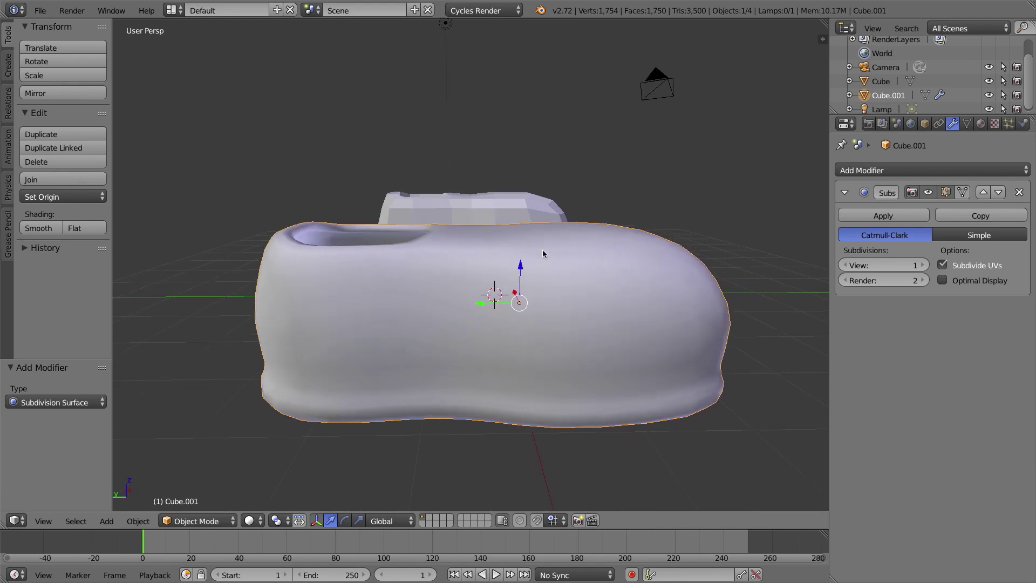
pyautogui.click(917, 265)
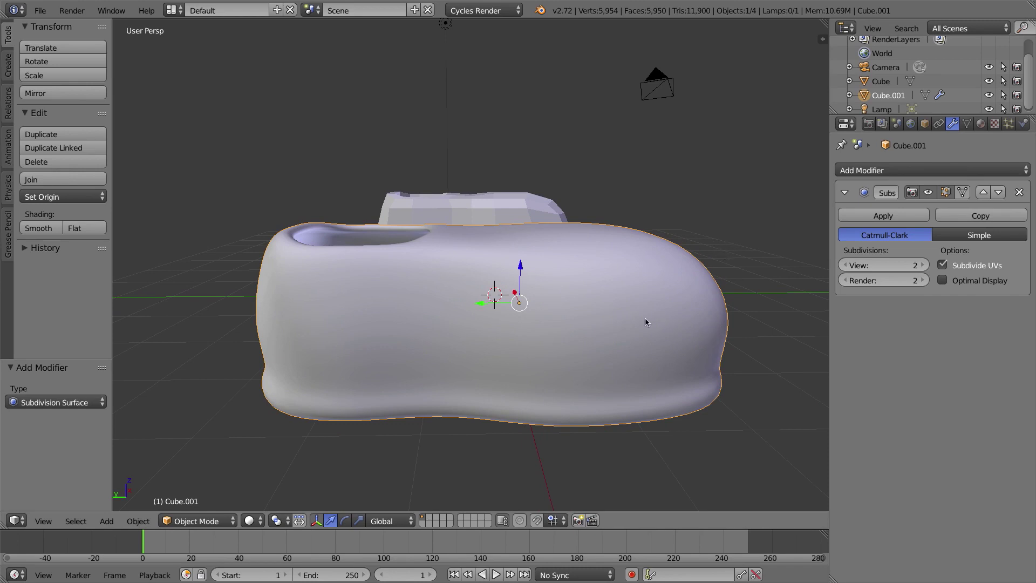
pyautogui.moveTo(542, 280); pyautogui.dragTo(572, 288, button='middle')
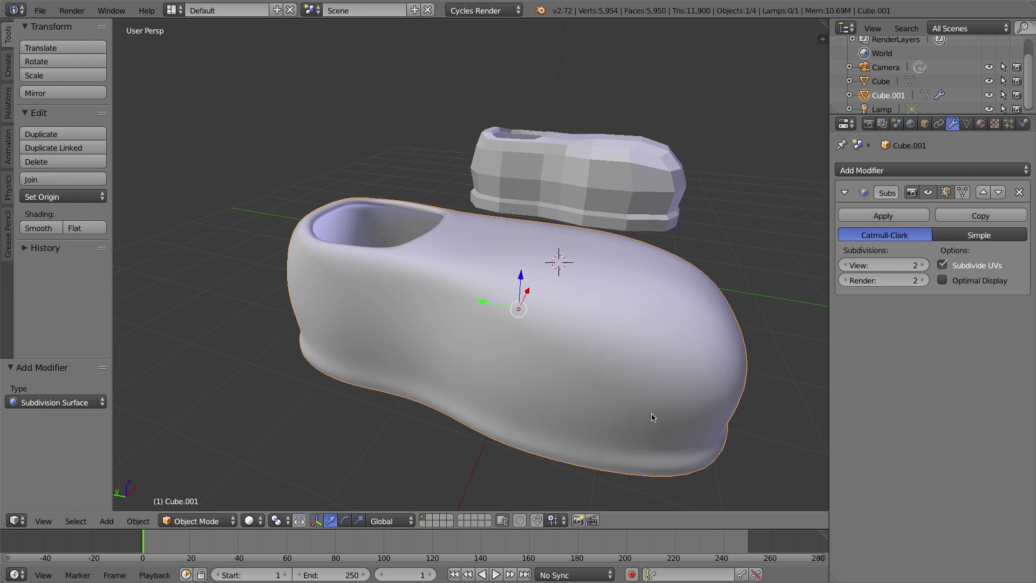
pyautogui.moveTo(654, 418); pyautogui.dragTo(718, 330, button='middle')
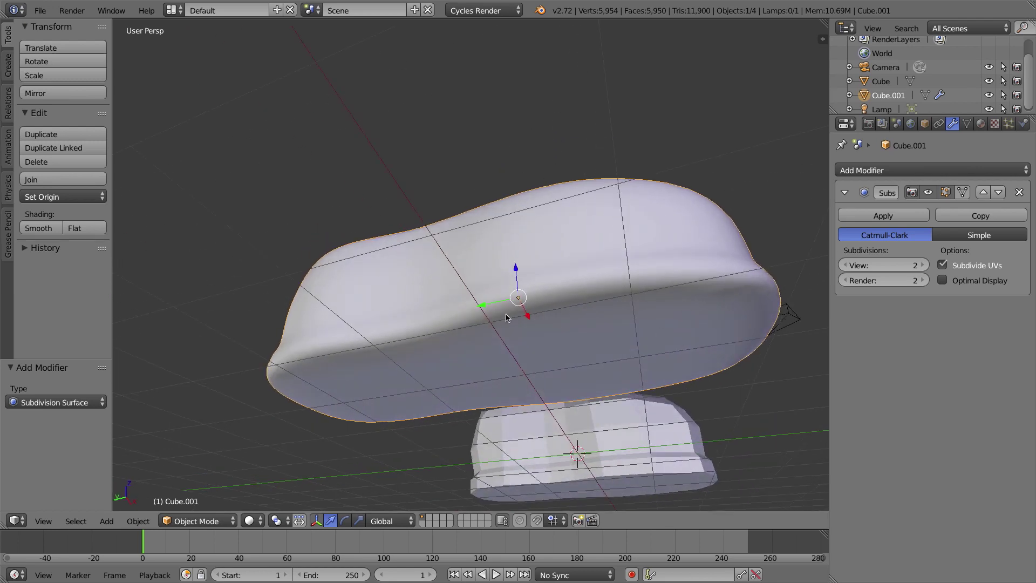
pyautogui.moveTo(587, 314); pyautogui.dragTo(730, 352, button='middle')
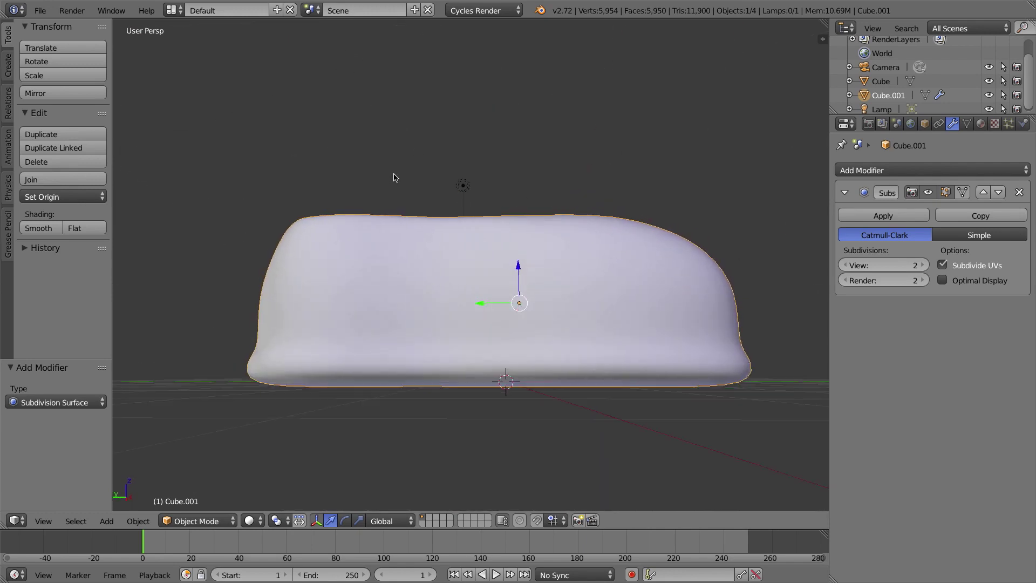
pyautogui.moveTo(396, 176); pyautogui.dragTo(378, 237, button='middle')
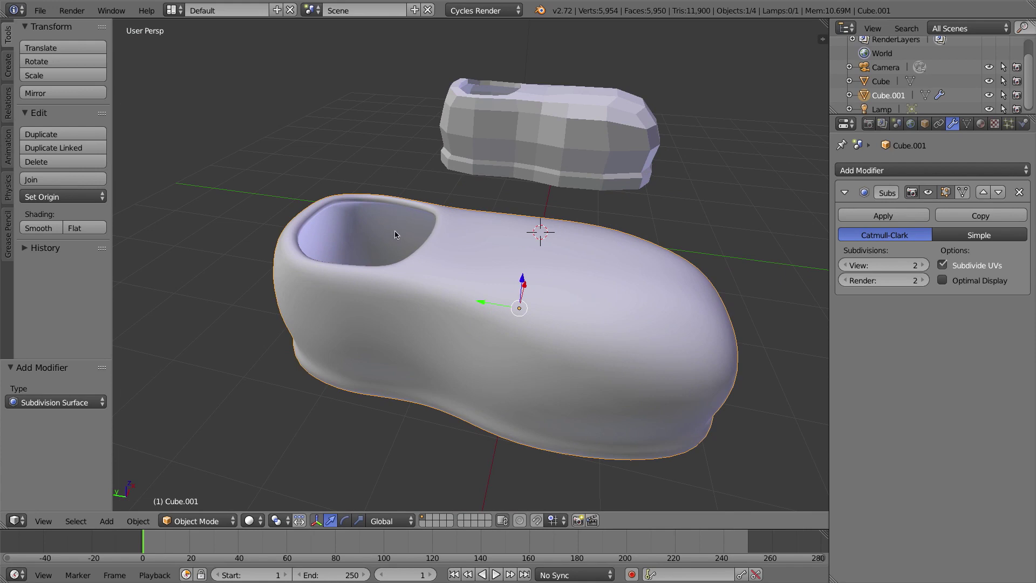
# In Edit Mode, select the edge loop around the shoe's opening and give it an edge crease of 1
pyautogui.press('Tab')
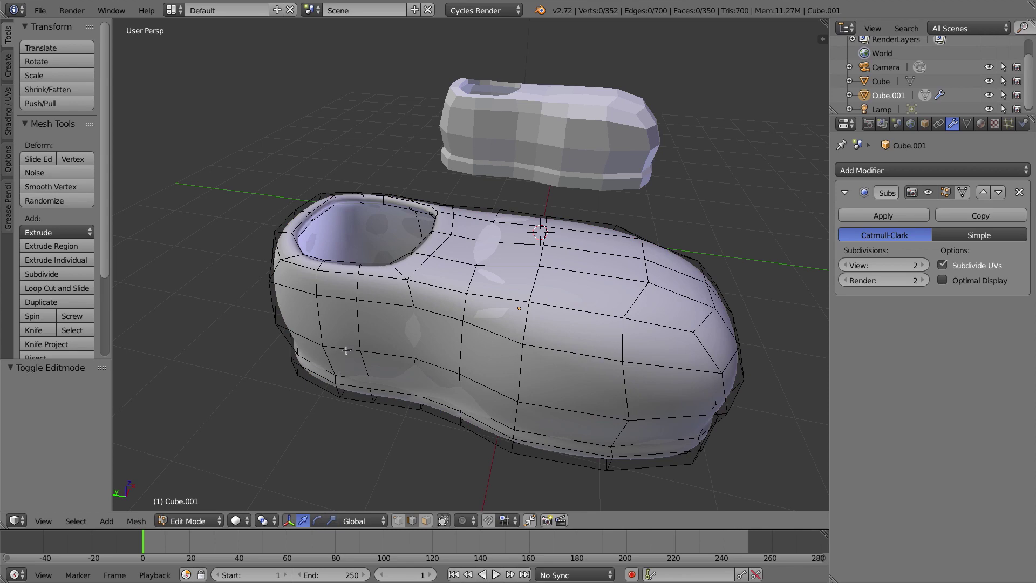
pyautogui.press('a')
pyautogui.press('a')
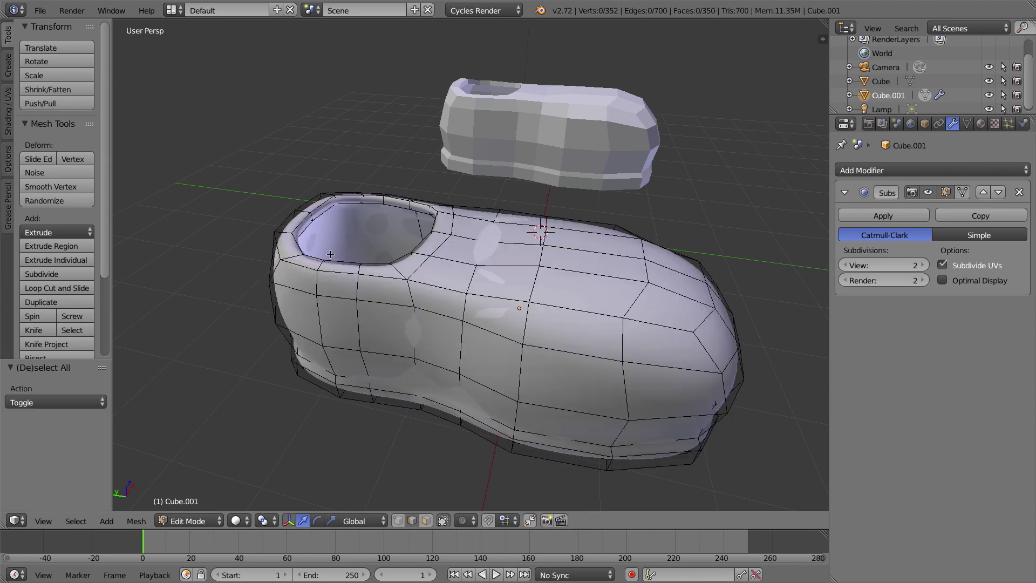
pyautogui.scroll(2, 331, 254)
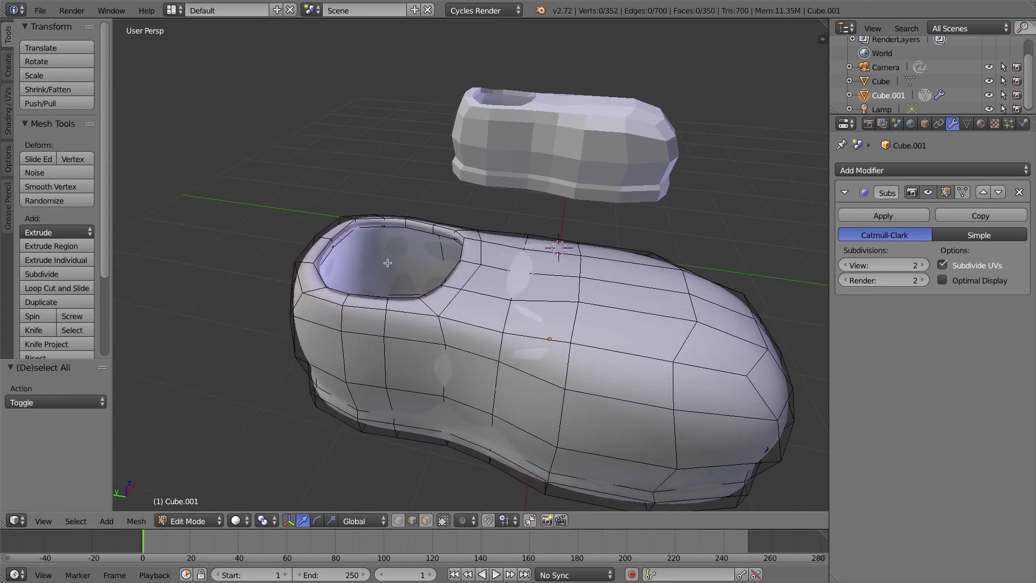
pyautogui.scroll(2, 388, 263)
pyautogui.scroll(1, 345, 290)
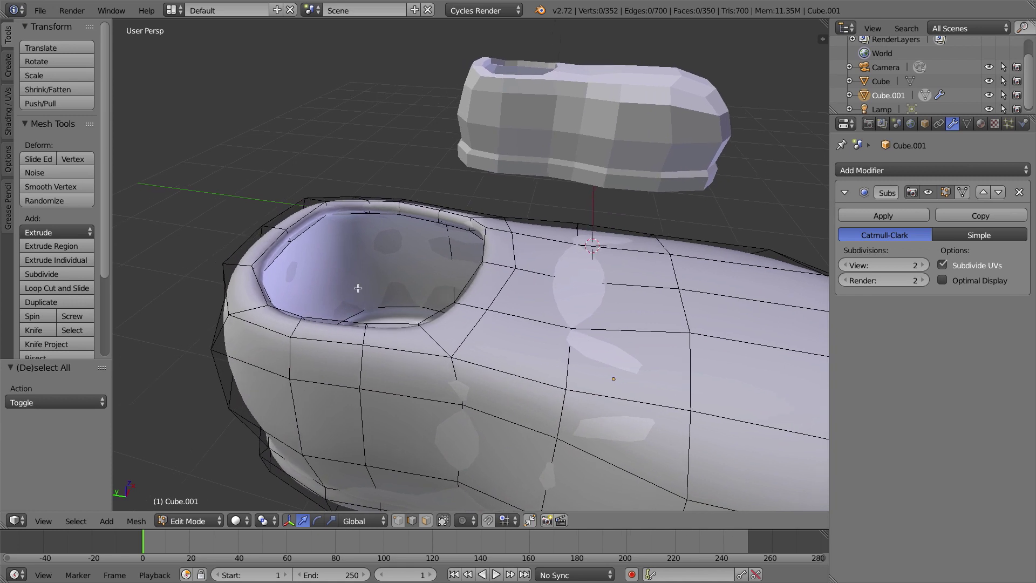
pyautogui.keyDown('alt'); pyautogui.rightClick(275, 244); pyautogui.keyUp('alt')
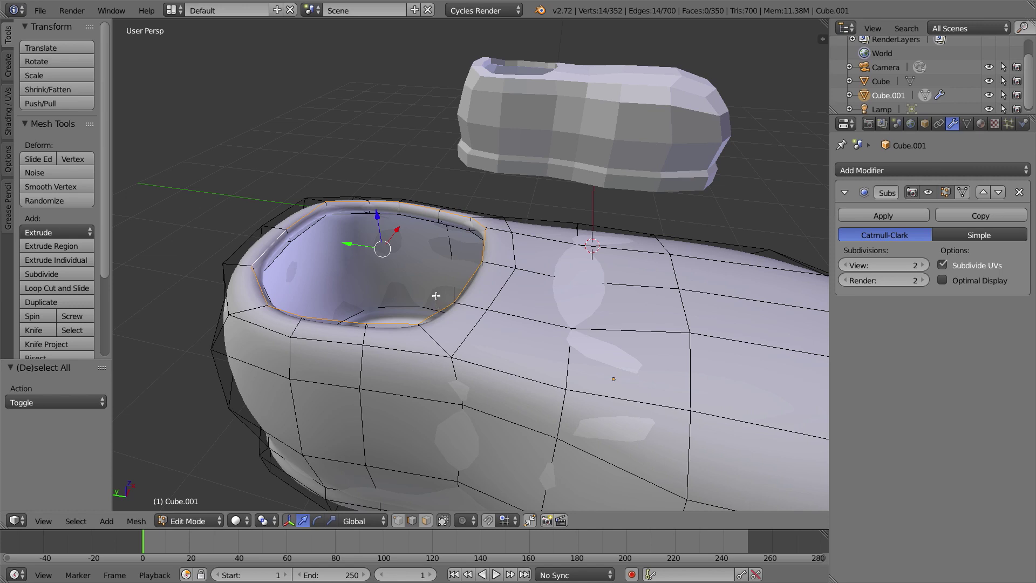
pyautogui.hotkey('ctrl', 'e')
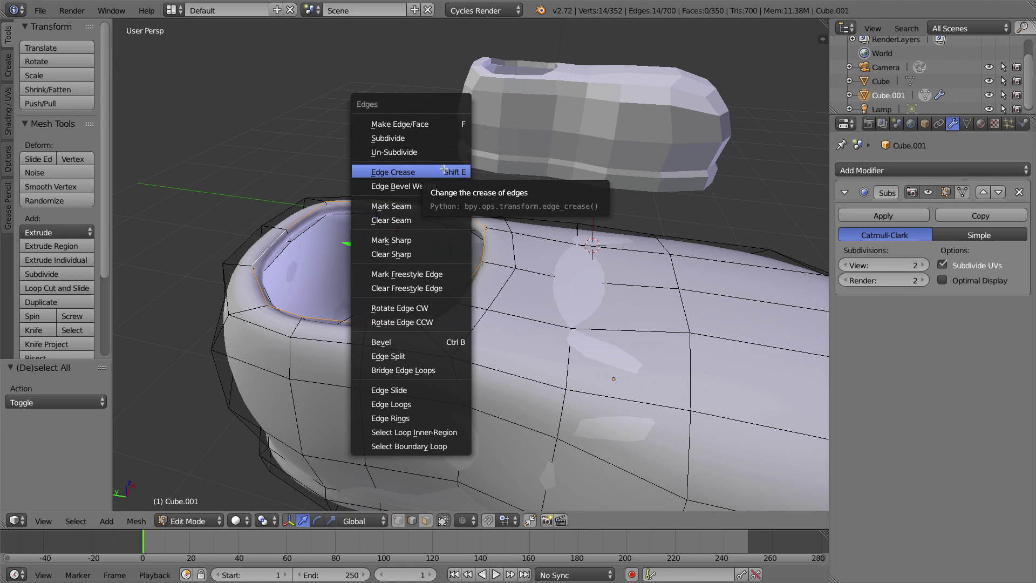
pyautogui.press('Escape')
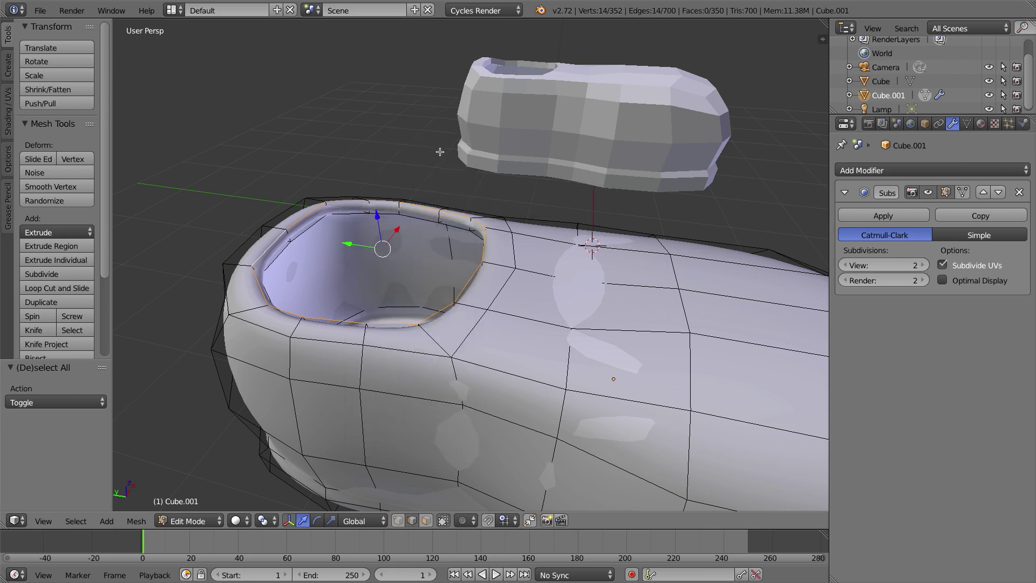
pyautogui.hotkey('shift', 'e')
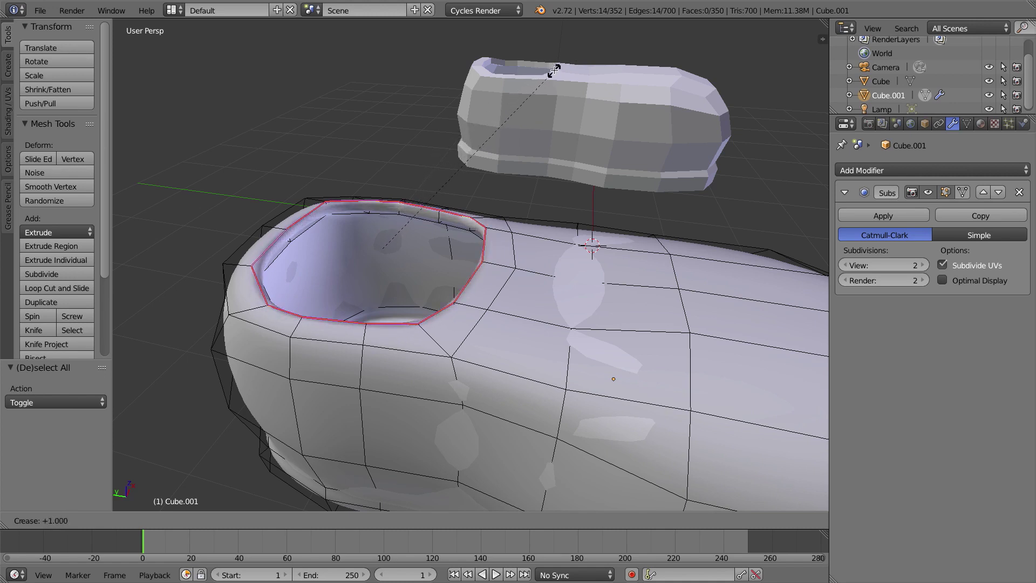
pyautogui.click(614, 53)
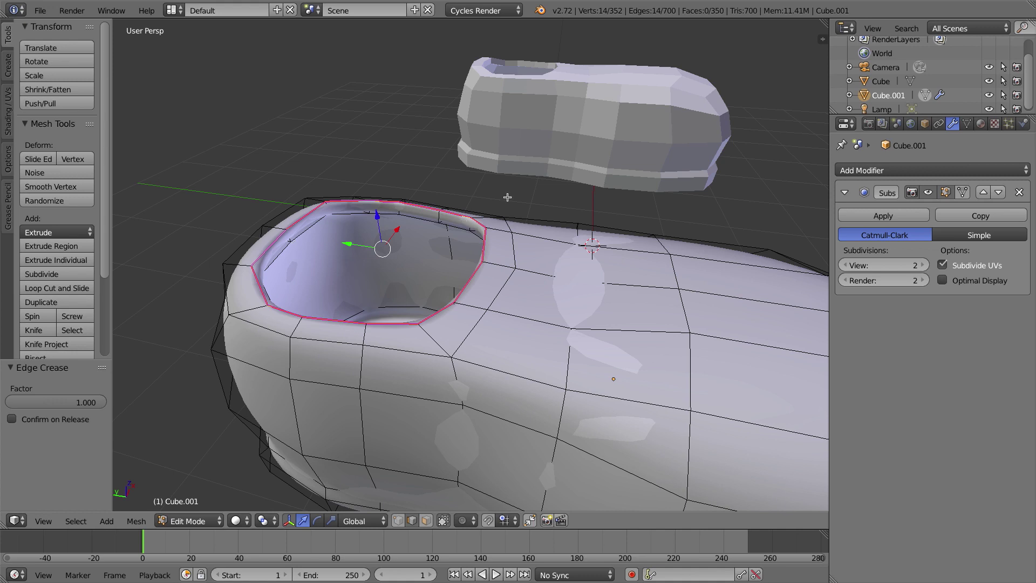
# Remove the crease from the opening's edge loop by applying an edge crease factor of -1
pyautogui.hotkey('shift', 'e')
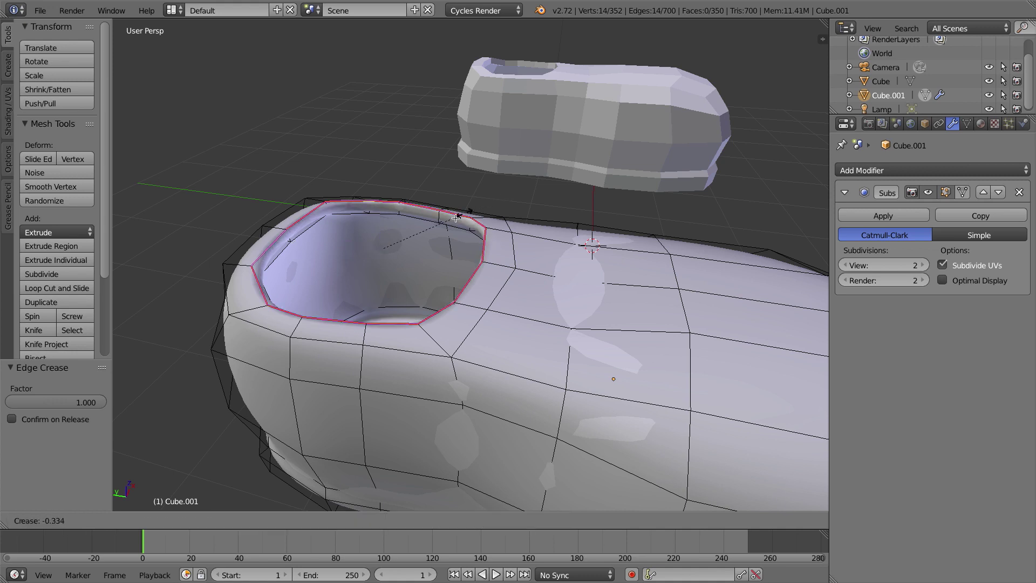
pyautogui.click(390, 246)
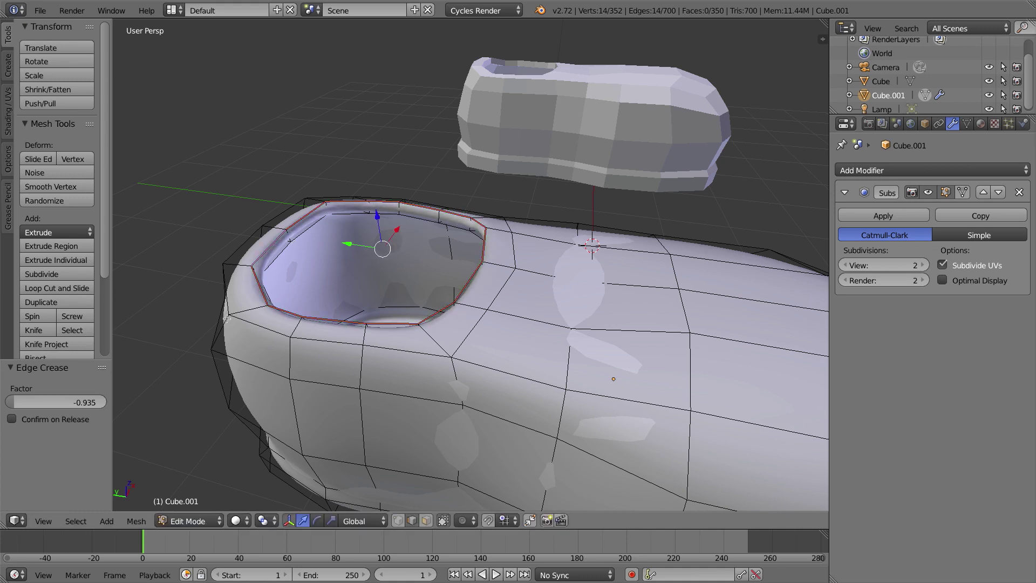
pyautogui.click(81, 401)
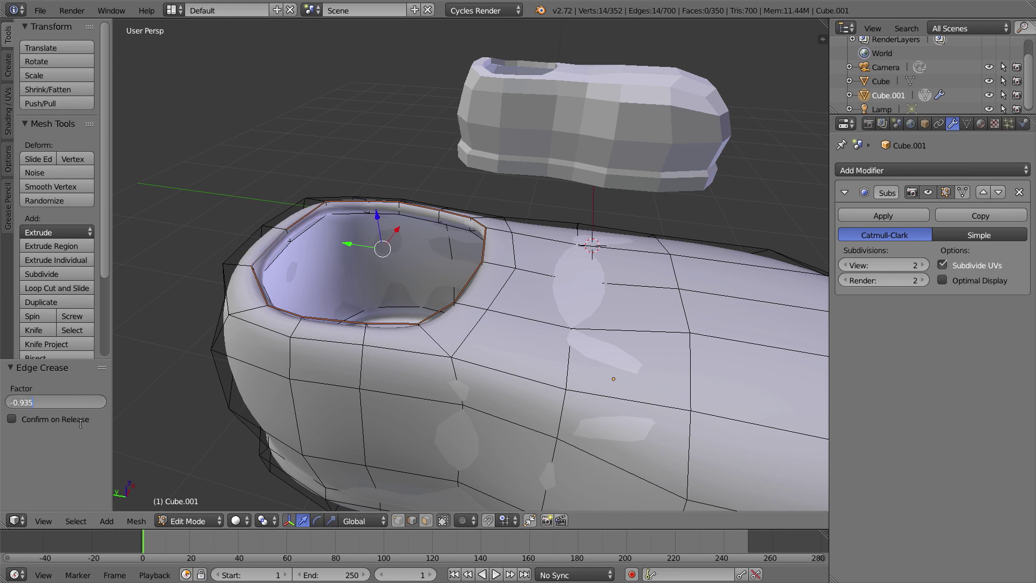
pyautogui.write('-1')
pyautogui.press('Return')
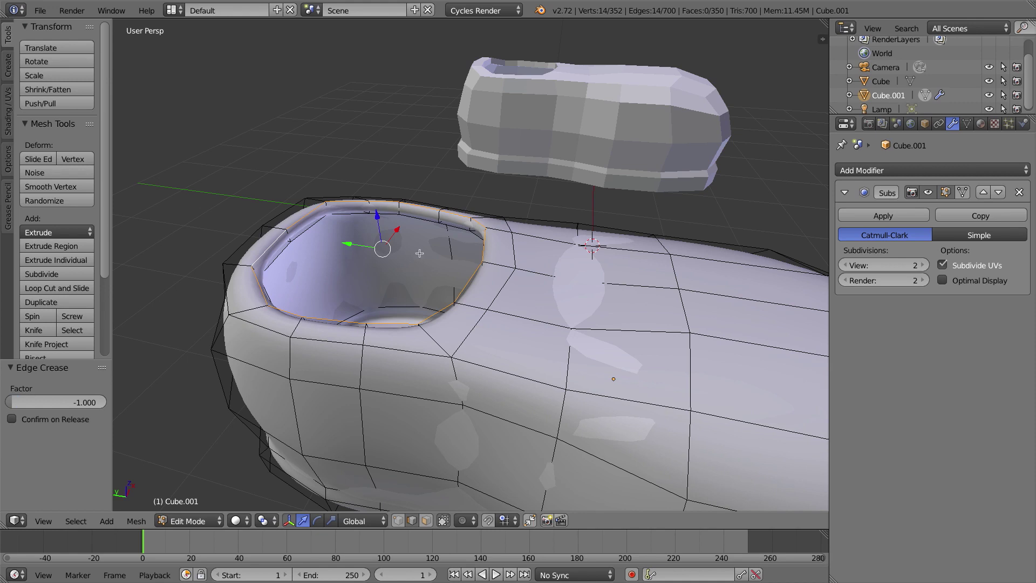
# Reapply an edge crease of 1 to the loop around the shoe's opening and return to Object Mode
pyautogui.hotkey('shift', 'e')
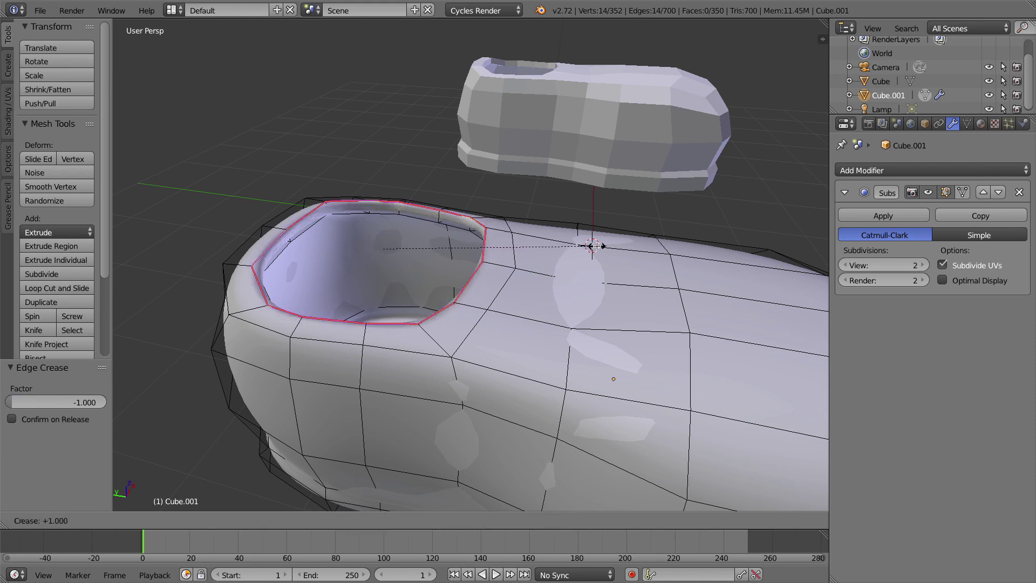
pyautogui.click(604, 247)
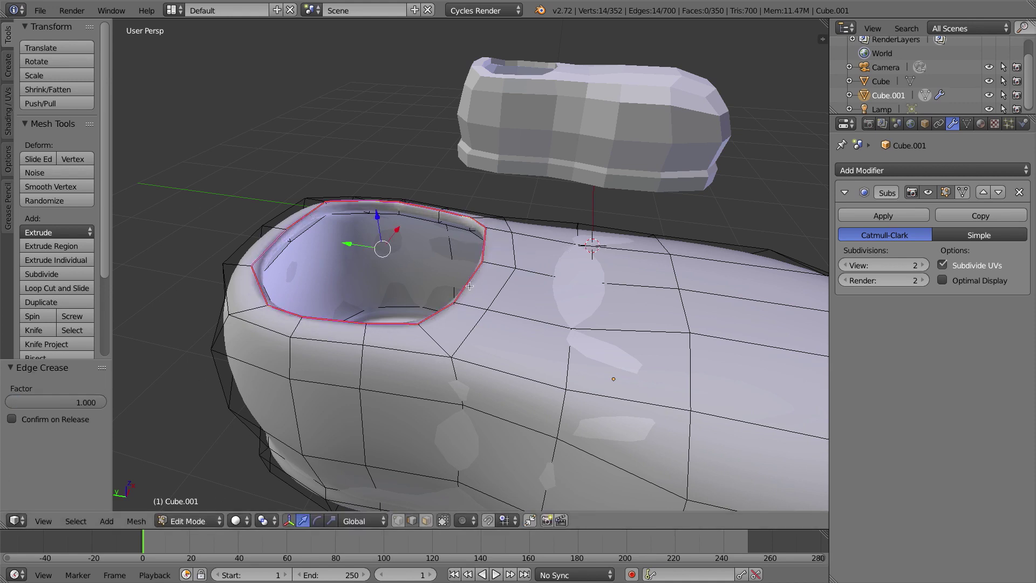
pyautogui.press('Tab')
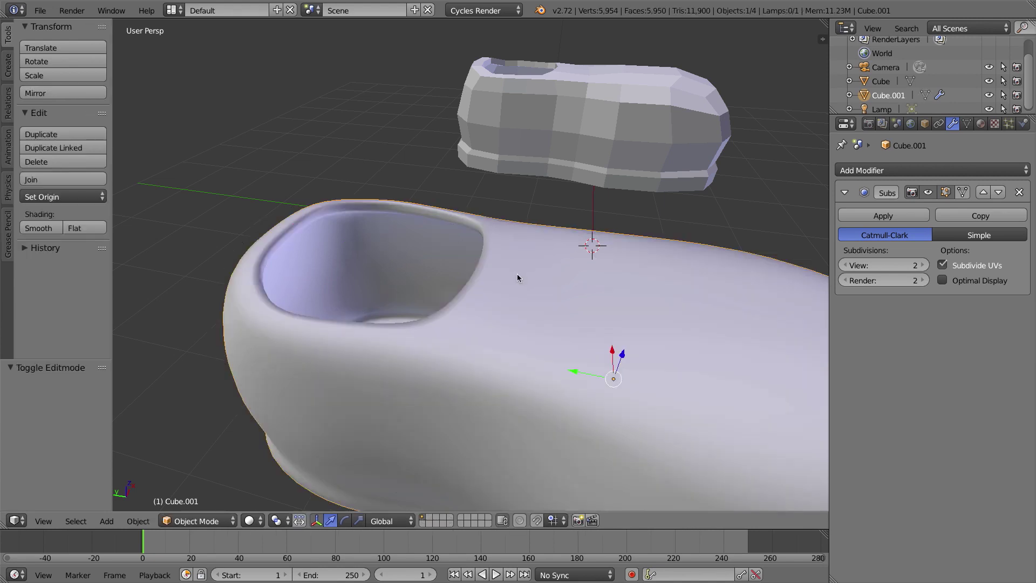
# In Edit Mode, select the inner edge loop just inside the shoe's opening and give it an edge crease of 1
pyautogui.moveTo(385, 282); pyautogui.dragTo(475, 268, button='middle')
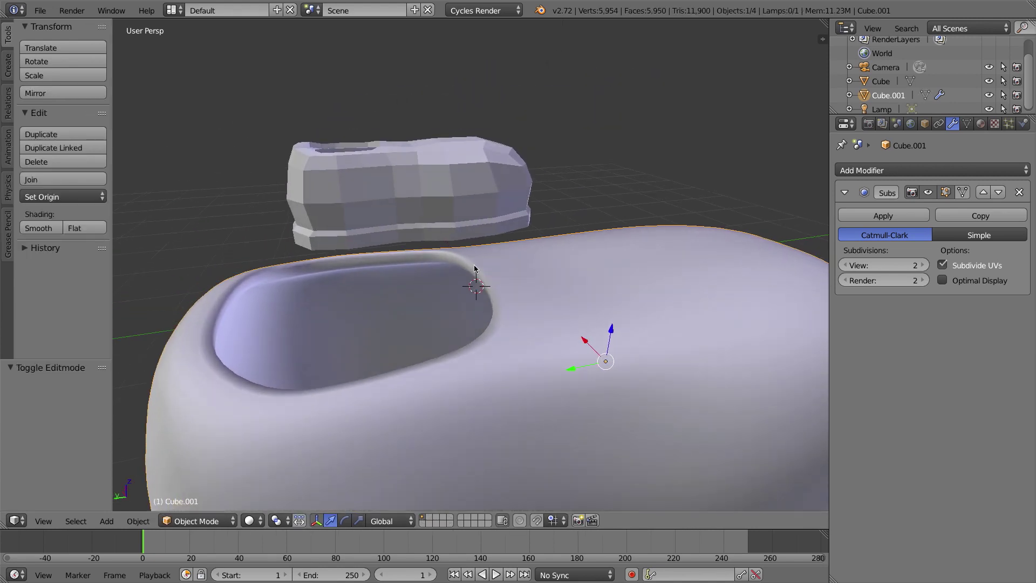
pyautogui.moveTo(492, 354)
pyautogui.mouseDown(button='middle')
pyautogui.moveTo(486, 347)
pyautogui.moveTo(502, 347)
pyautogui.mouseUp(button='middle')
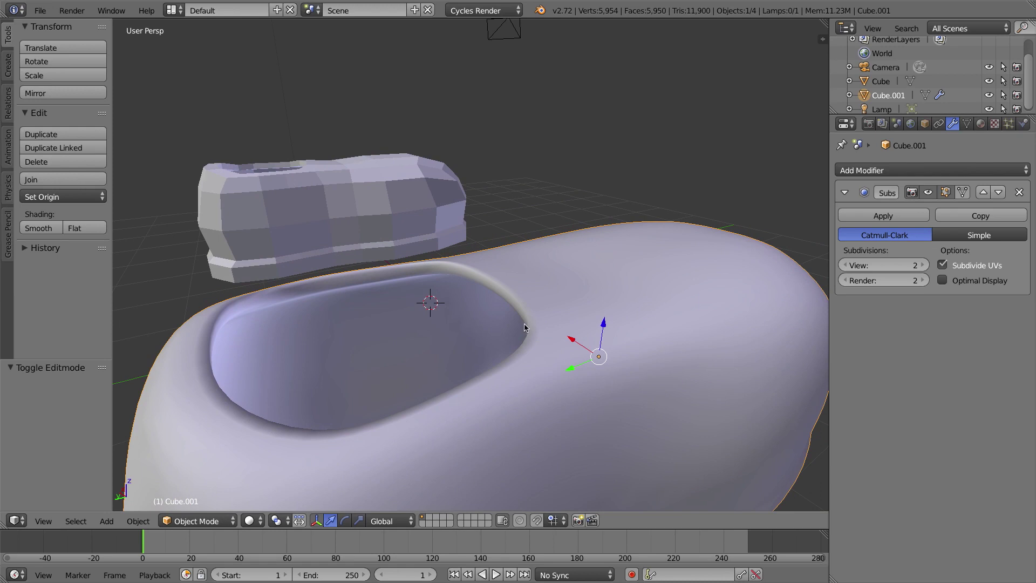
pyautogui.press('Tab')
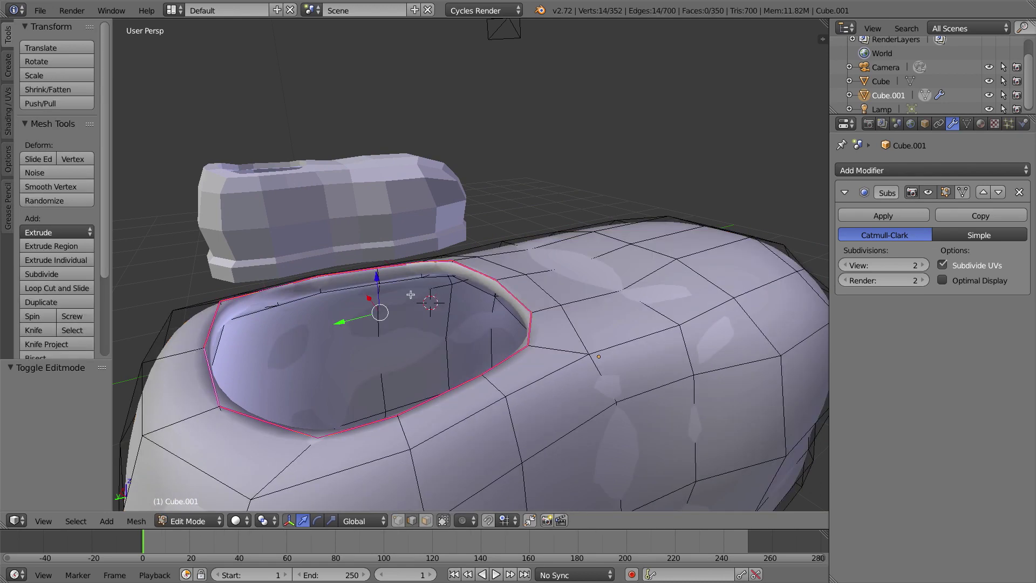
pyautogui.keyDown('alt'); pyautogui.rightClick(398, 281); pyautogui.keyUp('alt')
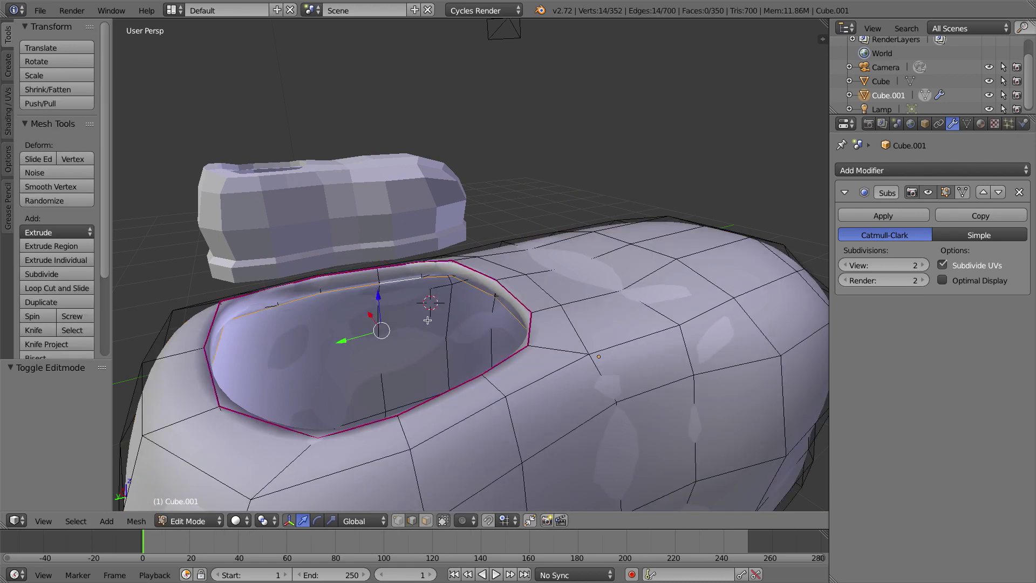
pyautogui.hotkey('shift', 'e')
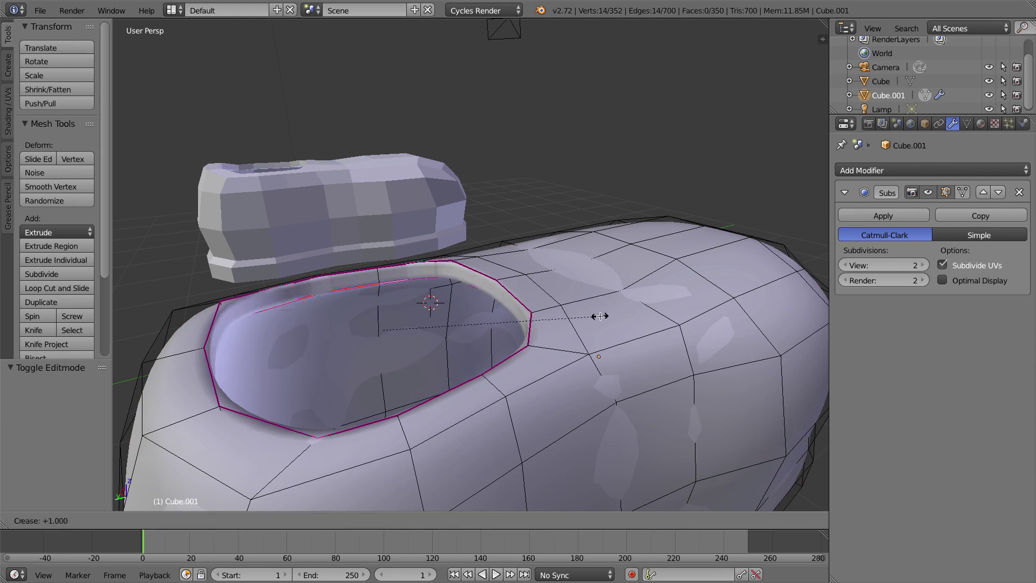
pyautogui.click(598, 317)
# Select the edge loop where the shoe's upper meets the sole and give it an edge crease of 1
pyautogui.moveTo(598, 316); pyautogui.dragTo(486, 342, button='middle')
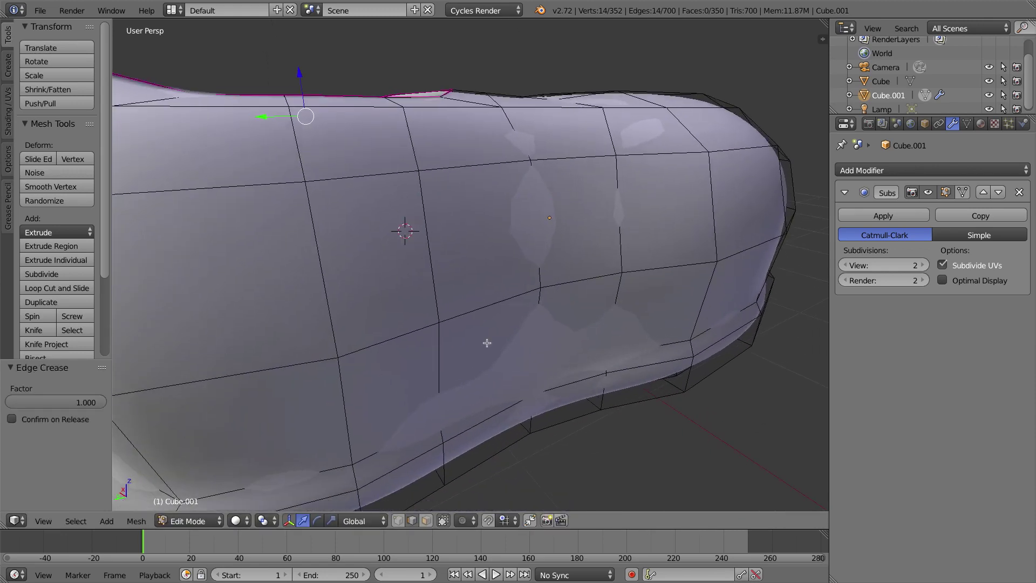
pyautogui.keyDown('alt'); pyautogui.keyDown('shift'); pyautogui.rightClick(311, 474); pyautogui.keyUp('shift'); pyautogui.keyUp('alt')
pyautogui.scroll(-3, 437, 402)
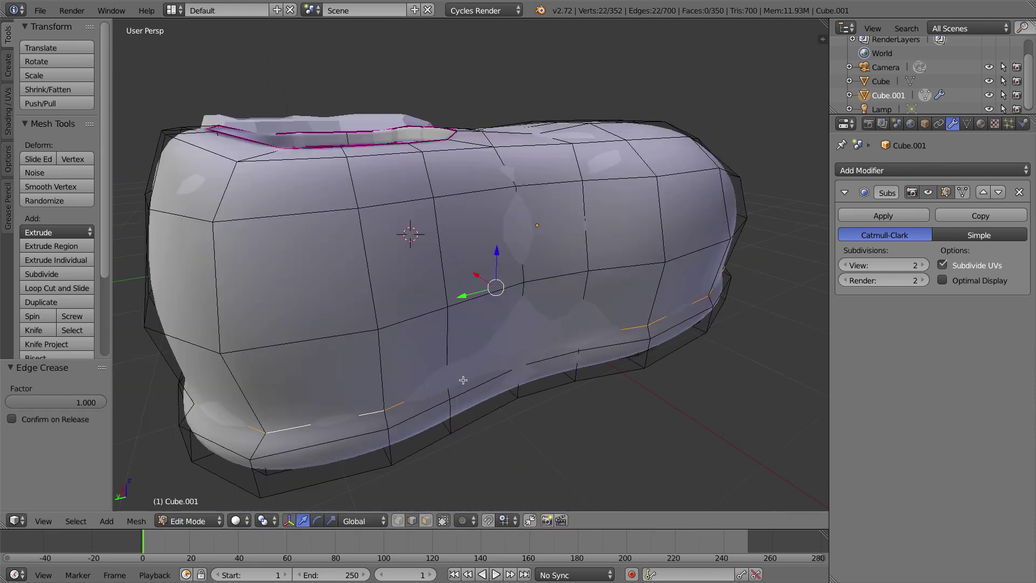
pyautogui.hotkey('shift', 'e')
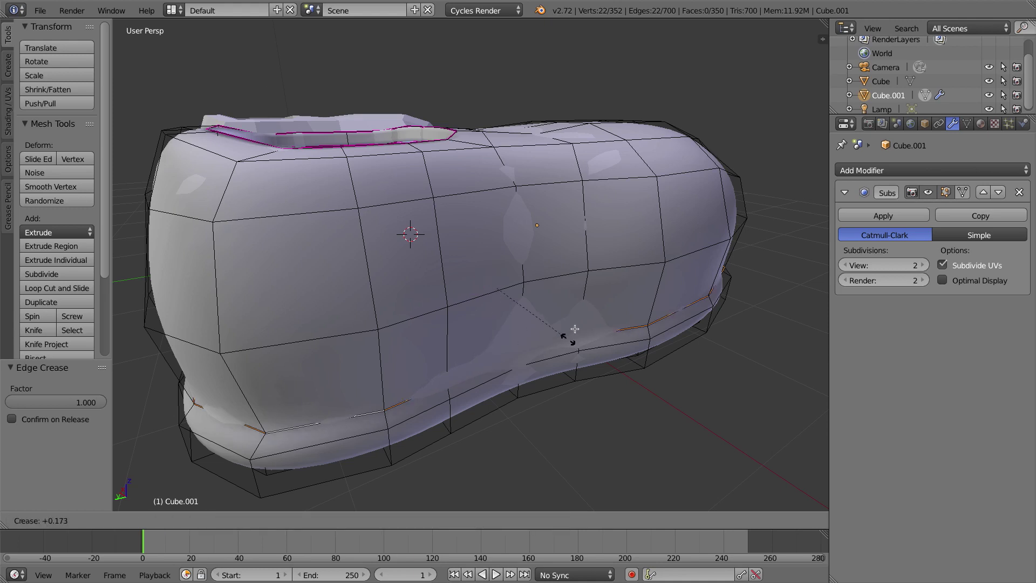
pyautogui.click(742, 282)
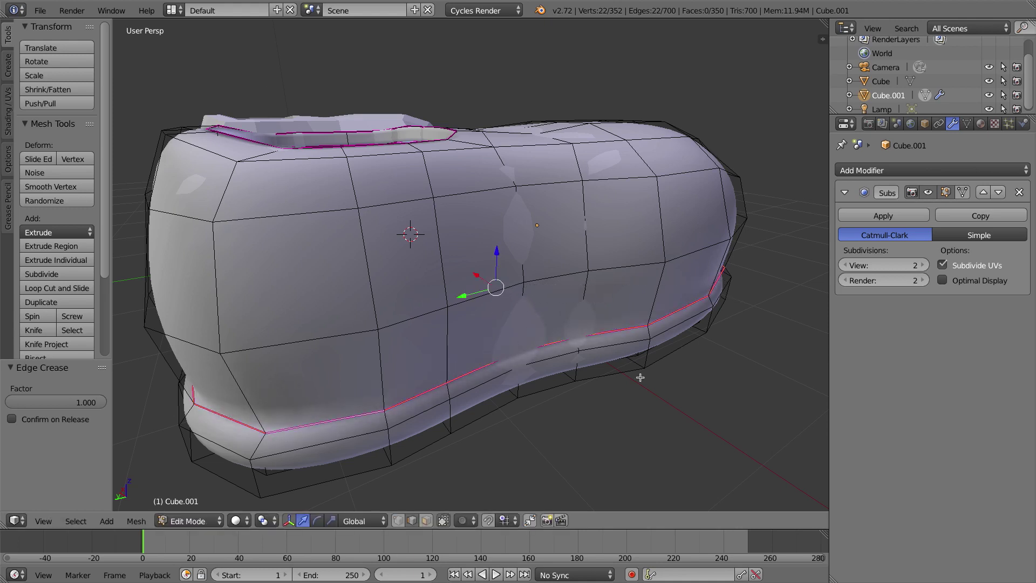
# Undo the crease on the loop above the sole and reapply an edge crease of 1 to it
pyautogui.moveTo(640, 353); pyautogui.dragTo(632, 332, button='middle')
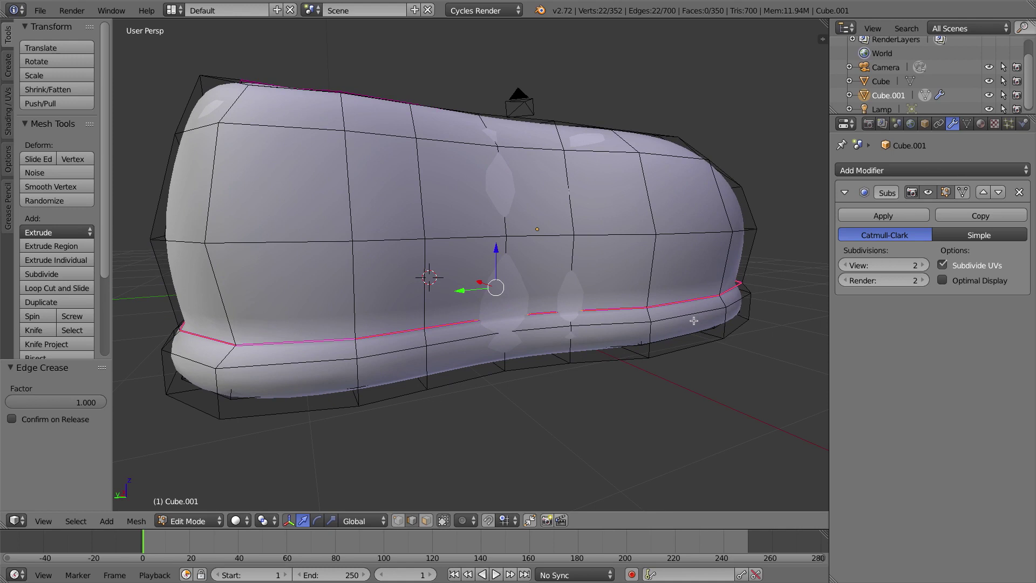
pyautogui.hotkey('ctrl', 'z')
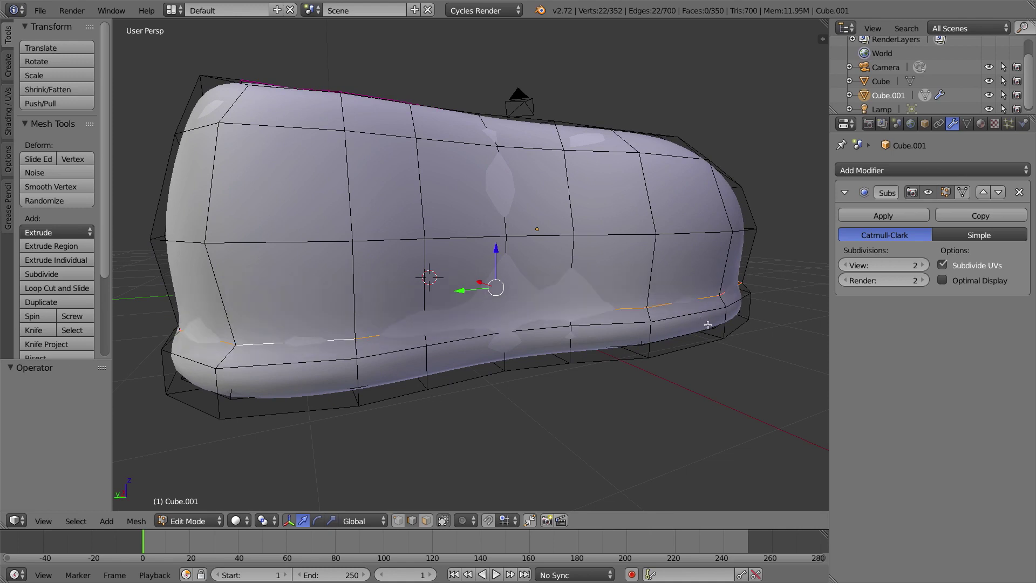
pyautogui.hotkey('shift', 'e')
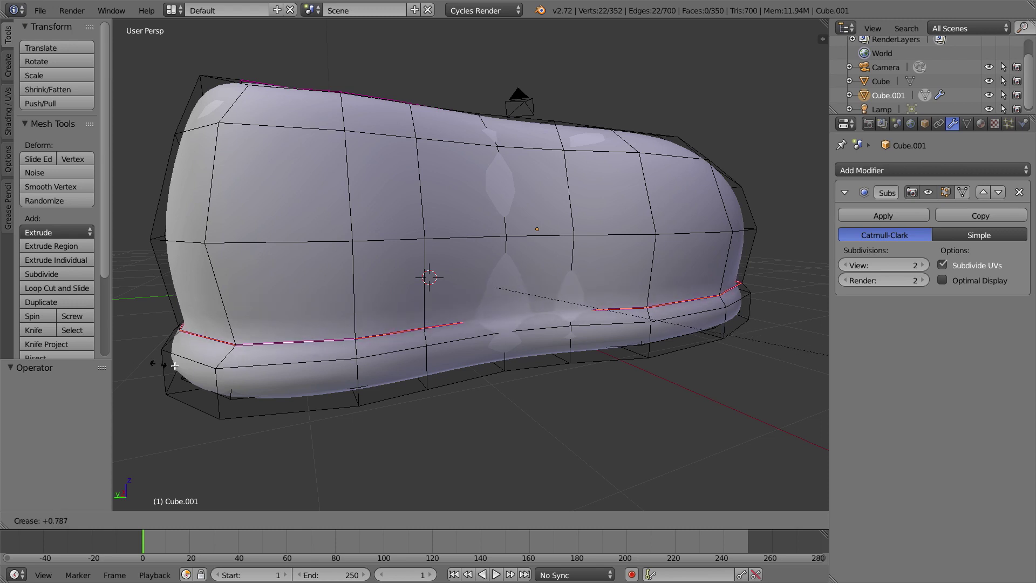
pyautogui.click(388, 399)
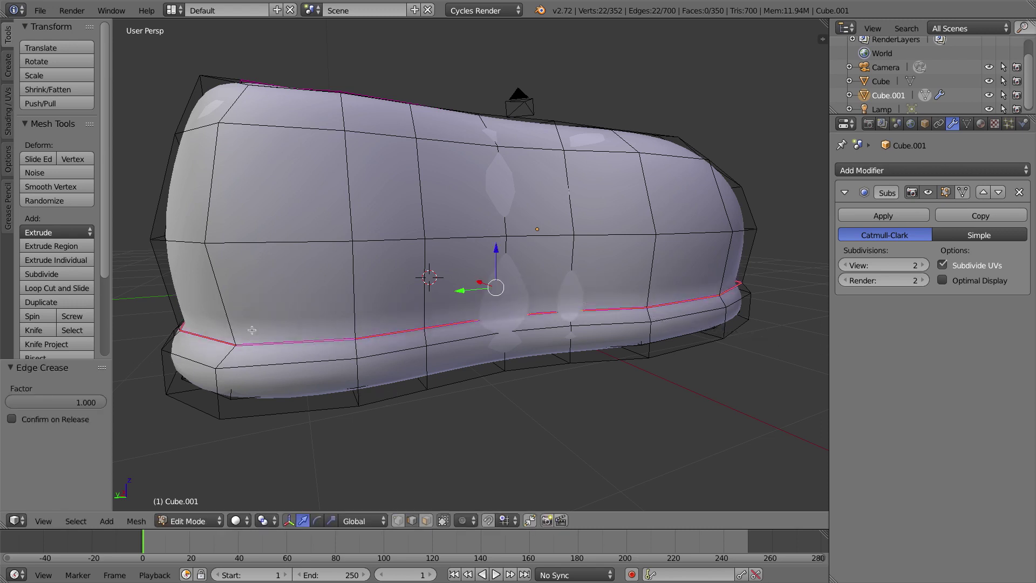
# Select the complete bottom edge loop of the sole, give it an edge crease of 1 and return to Object Mode
pyautogui.keyDown('alt'); pyautogui.rightClick(303, 409); pyautogui.keyUp('alt')
pyautogui.keyDown('alt'); pyautogui.rightClick(216, 405); pyautogui.keyUp('alt')
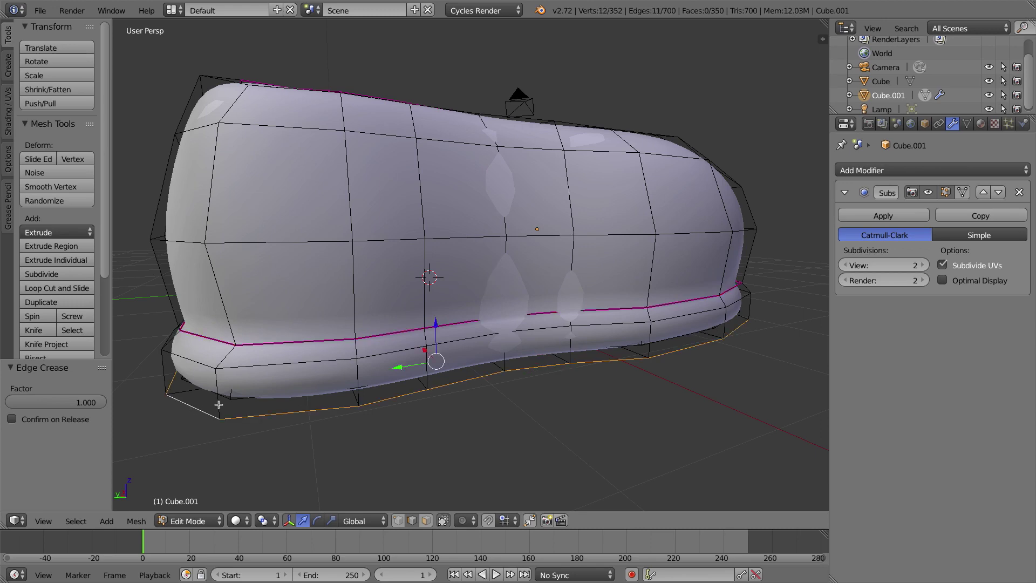
pyautogui.press('KP_Decimal')
pyautogui.moveTo(615, 358); pyautogui.dragTo(522, 358, button='middle')
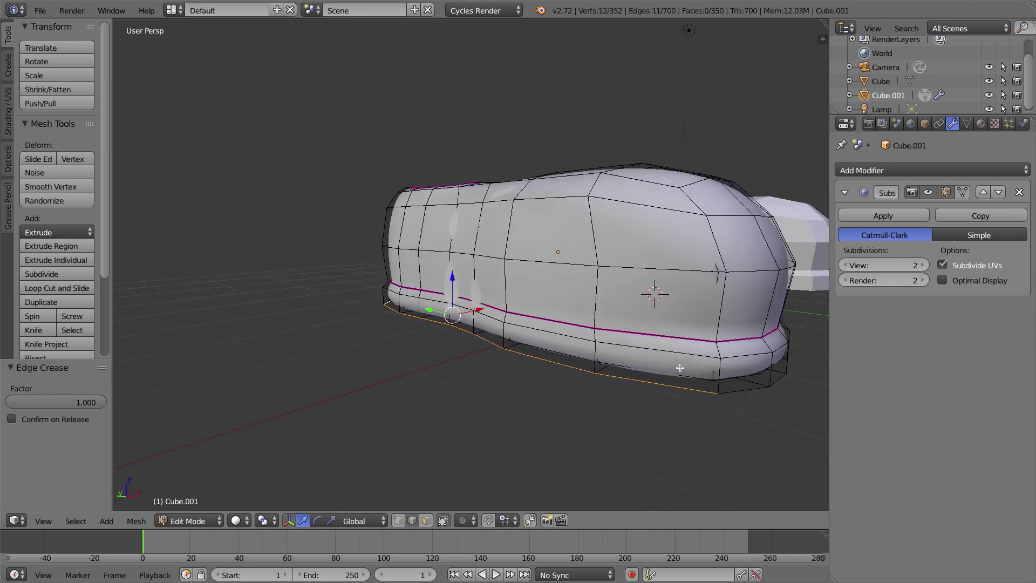
pyautogui.moveTo(739, 392); pyautogui.dragTo(618, 383, button='middle')
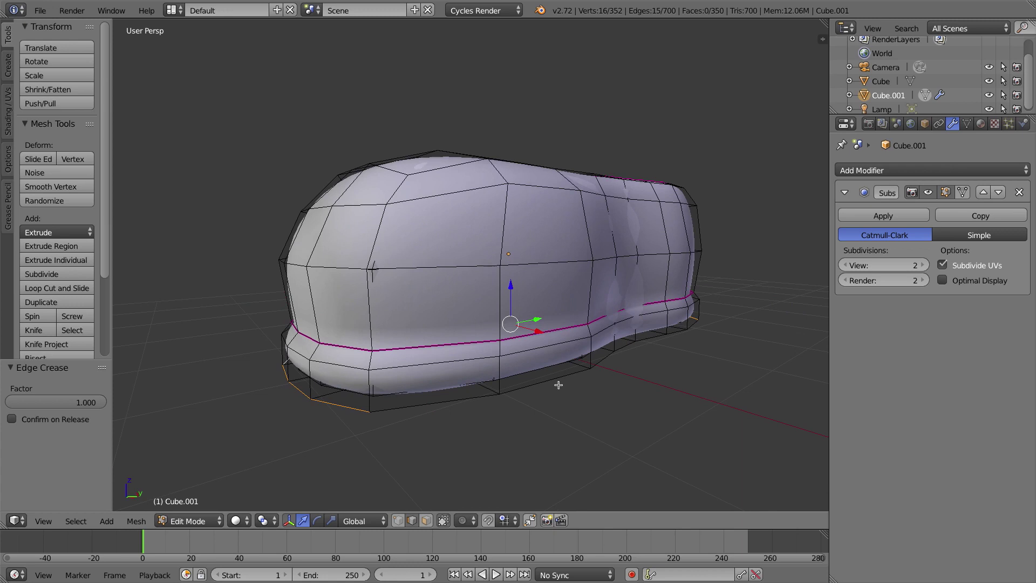
pyautogui.keyDown('alt'); pyautogui.keyDown('shift'); pyautogui.rightClick(558, 382); pyautogui.keyUp('shift'); pyautogui.keyUp('alt')
pyautogui.hotkey('shift', 'e')
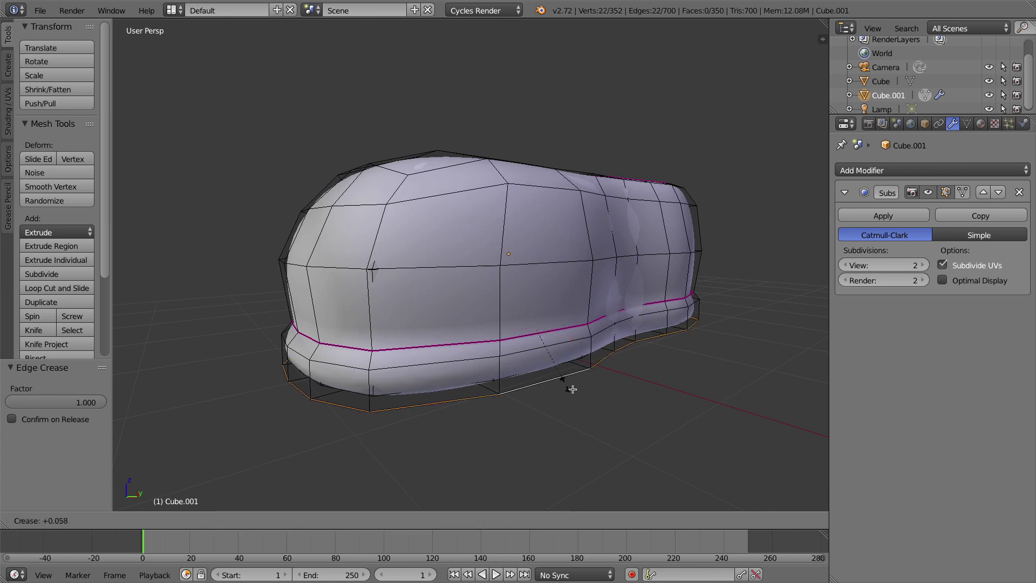
pyautogui.click(626, 428)
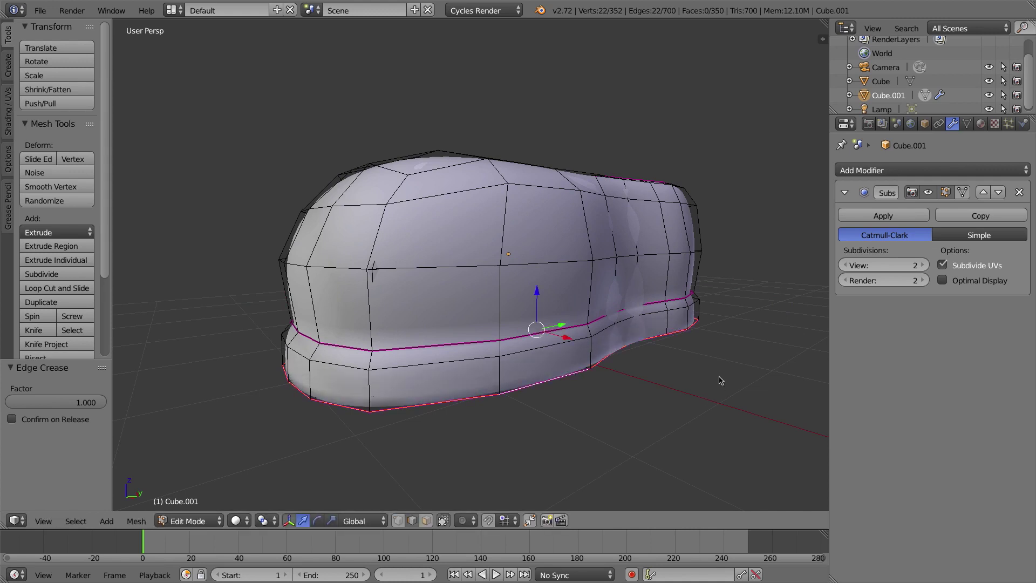
pyautogui.press('Tab')
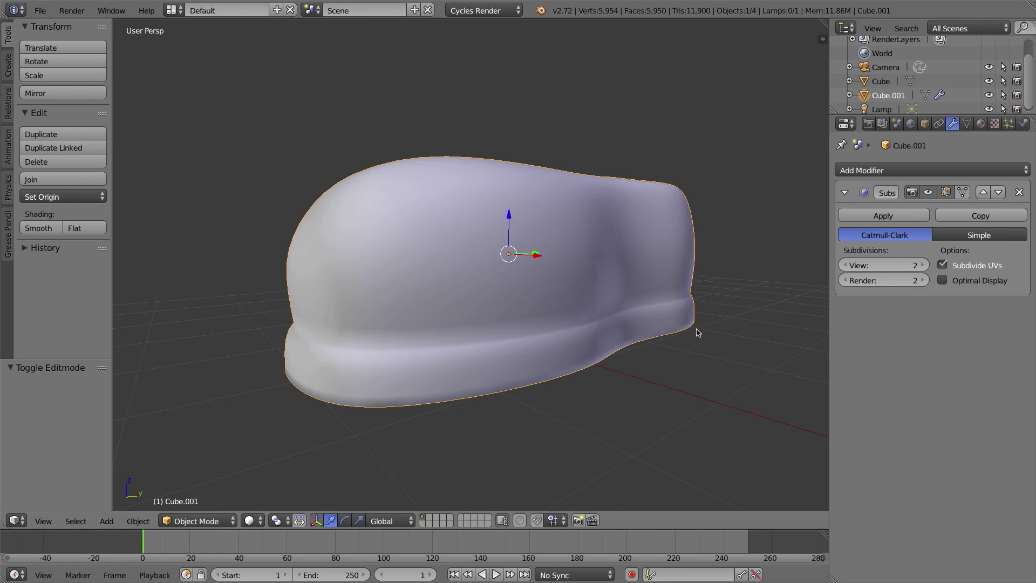
pyautogui.moveTo(622, 287); pyautogui.dragTo(527, 286, button='middle')
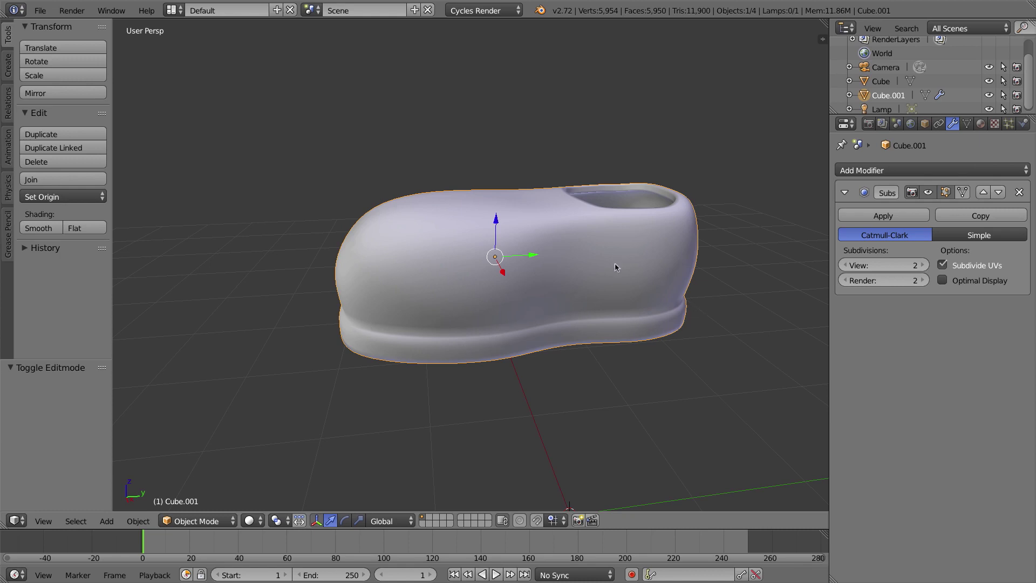
# In Edit Mode, turn off the Creases overlay in the mesh display settings
pyautogui.press('Tab')
pyautogui.moveTo(604, 219); pyautogui.dragTo(509, 266, button='middle')
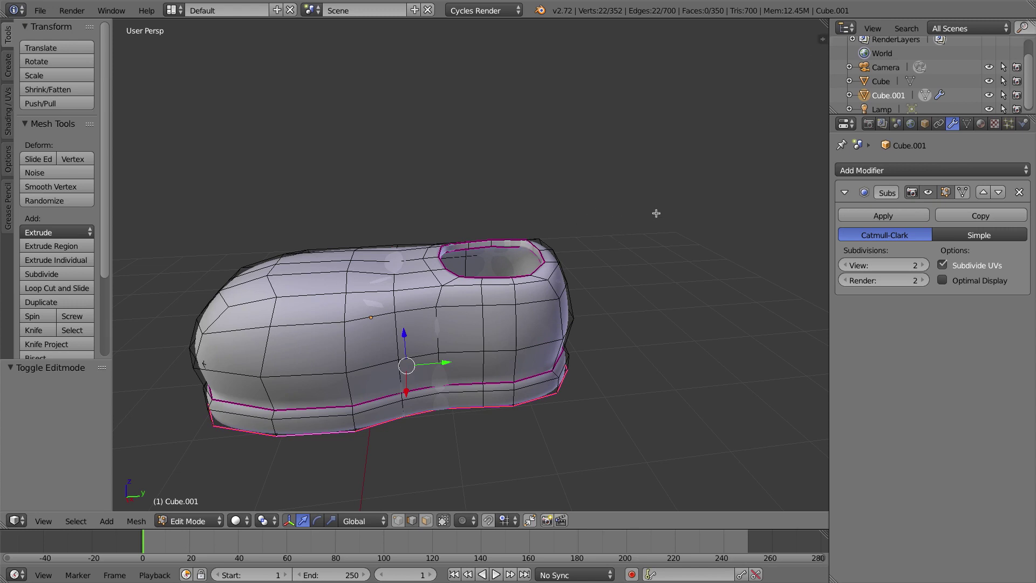
pyautogui.press('n')
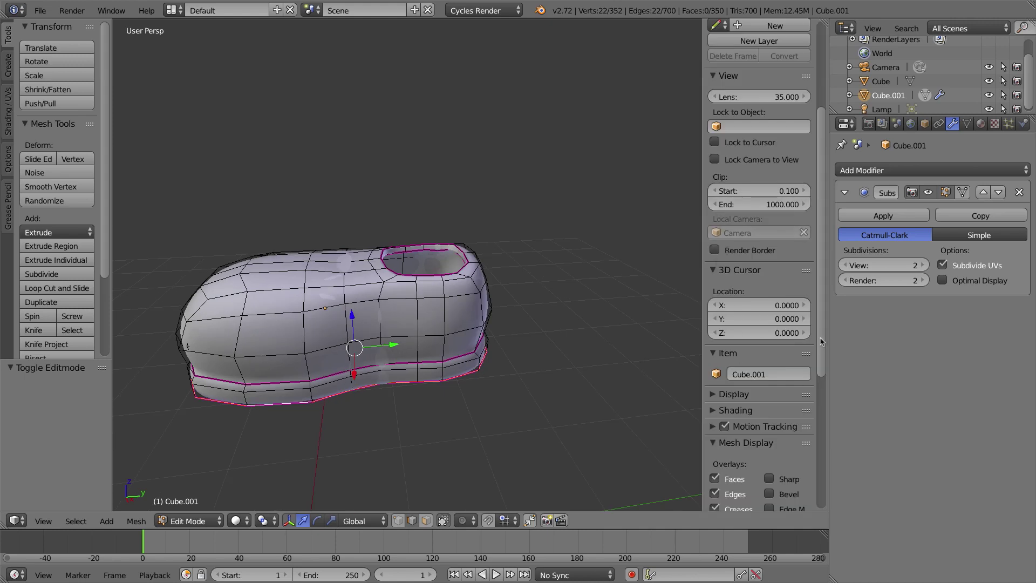
pyautogui.scroll(-6, 820, 343)
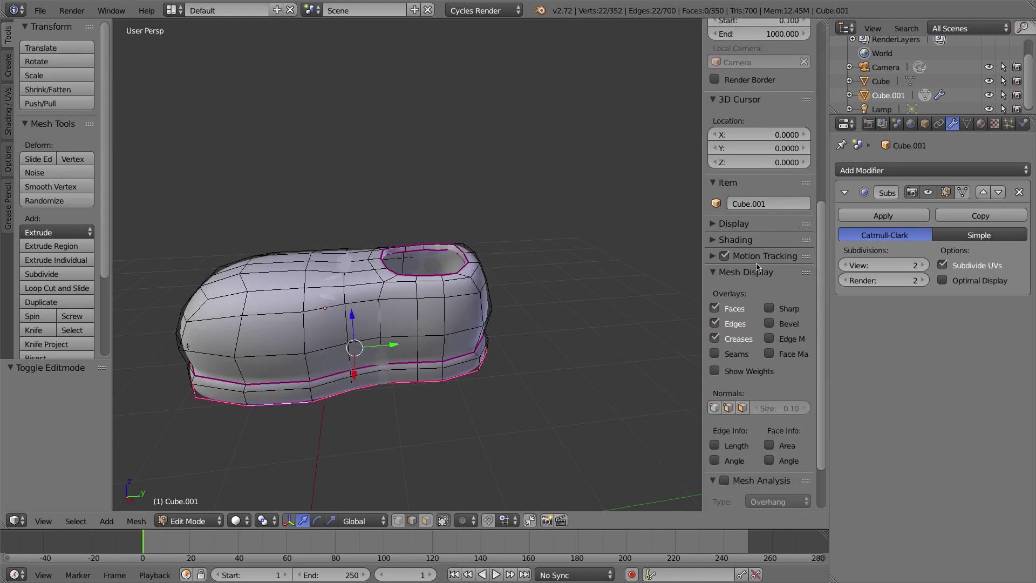
pyautogui.scroll(-2, 761, 334)
pyautogui.scroll(2, 764, 402)
pyautogui.click(716, 339)
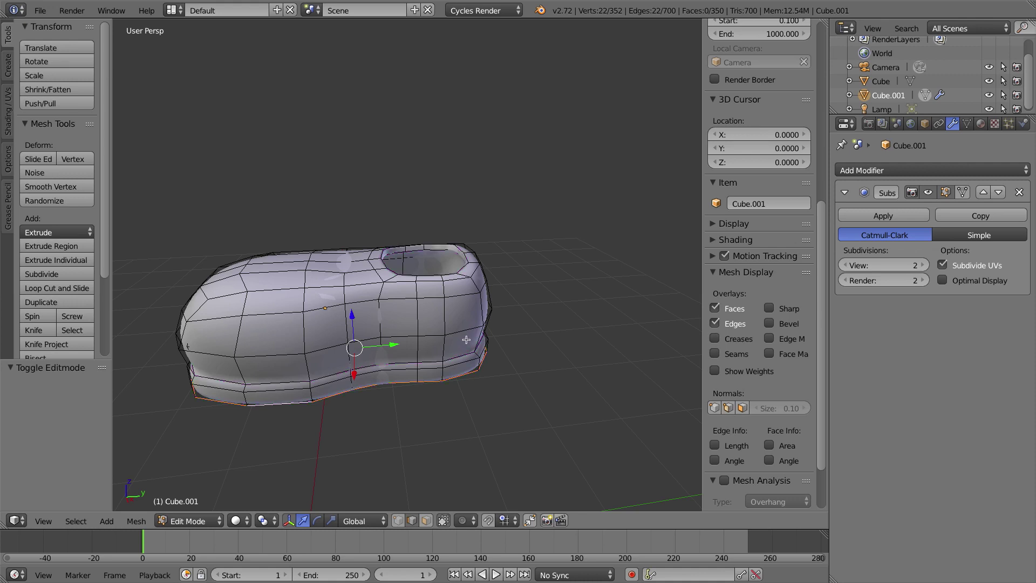
# Clear the selection, select the outer edge loop around the shoe's opening and mark it sharp
pyautogui.keyDown('shift'); pyautogui.moveTo(384, 321); pyautogui.dragTo(434, 309, button='middle'); pyautogui.keyUp('shift')
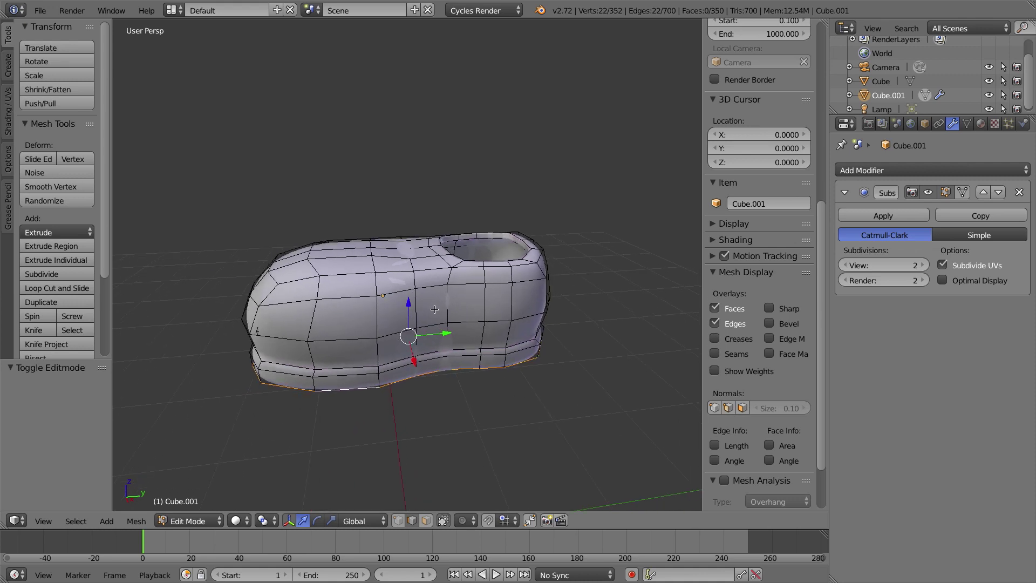
pyautogui.moveTo(469, 251); pyautogui.dragTo(458, 253, button='middle')
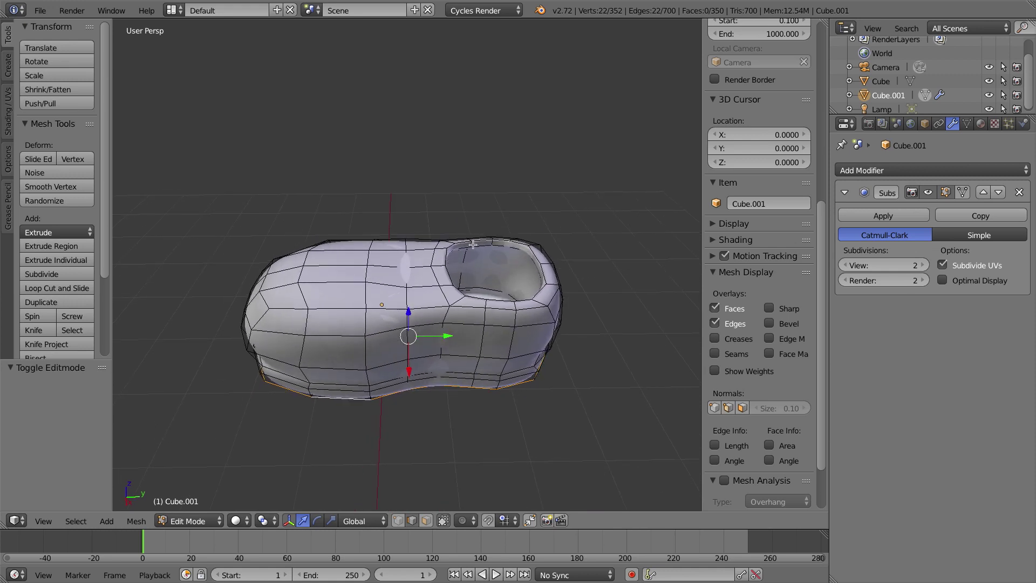
pyautogui.scroll(1, 473, 244)
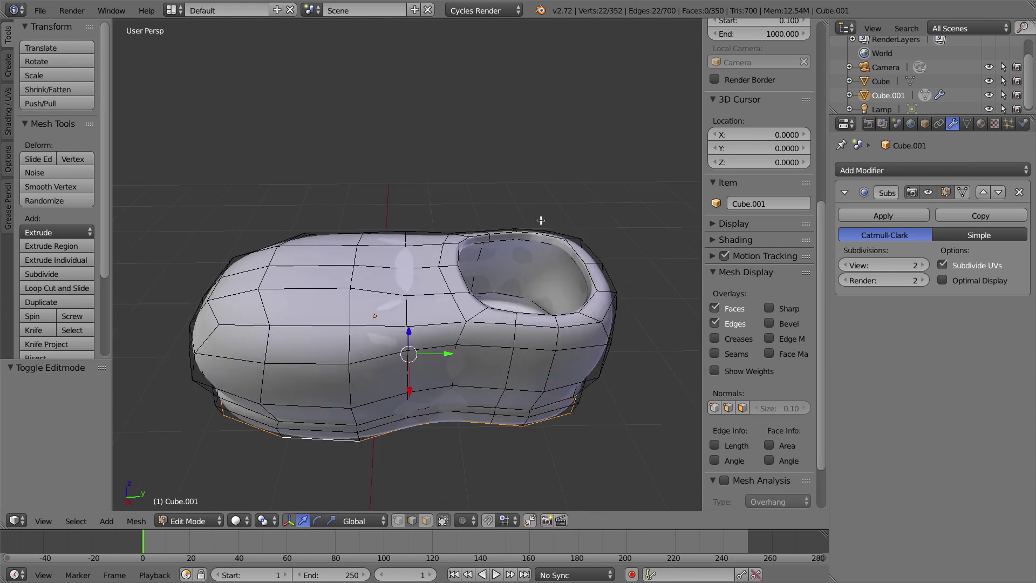
pyautogui.press('a')
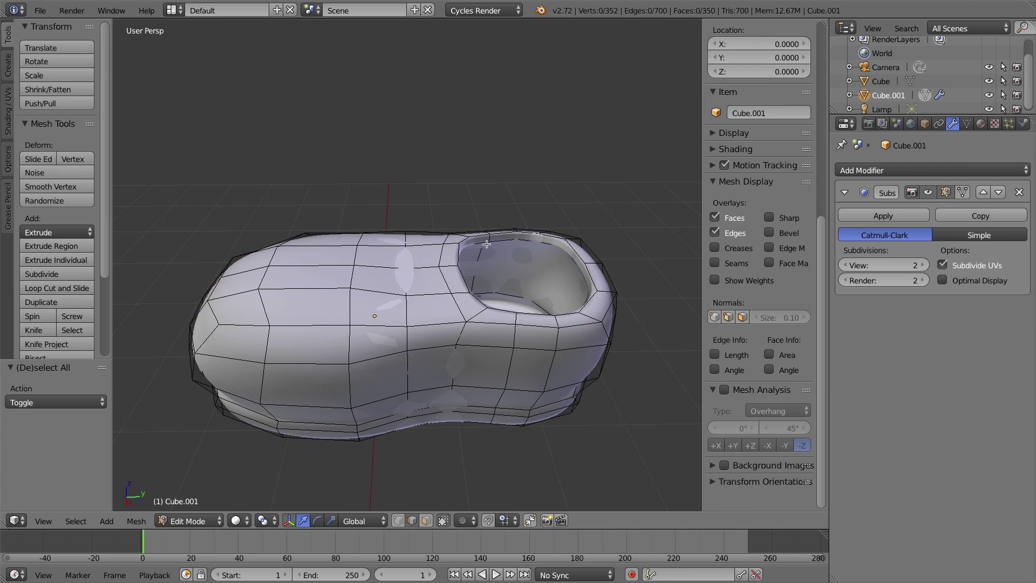
pyautogui.keyDown('alt'); pyautogui.rightClick(479, 236); pyautogui.keyUp('alt')
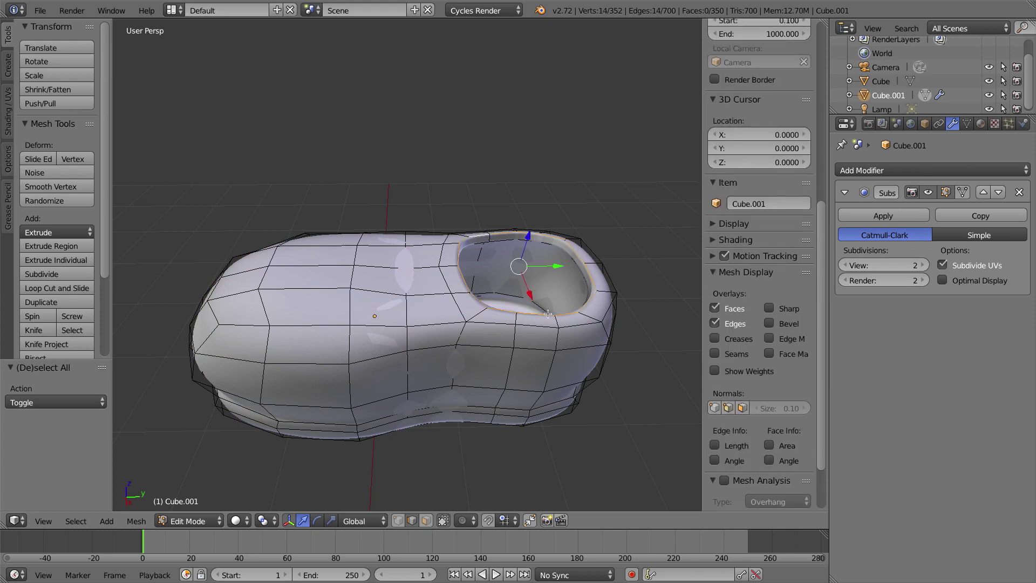
pyautogui.hotkey('ctrl', 'e')
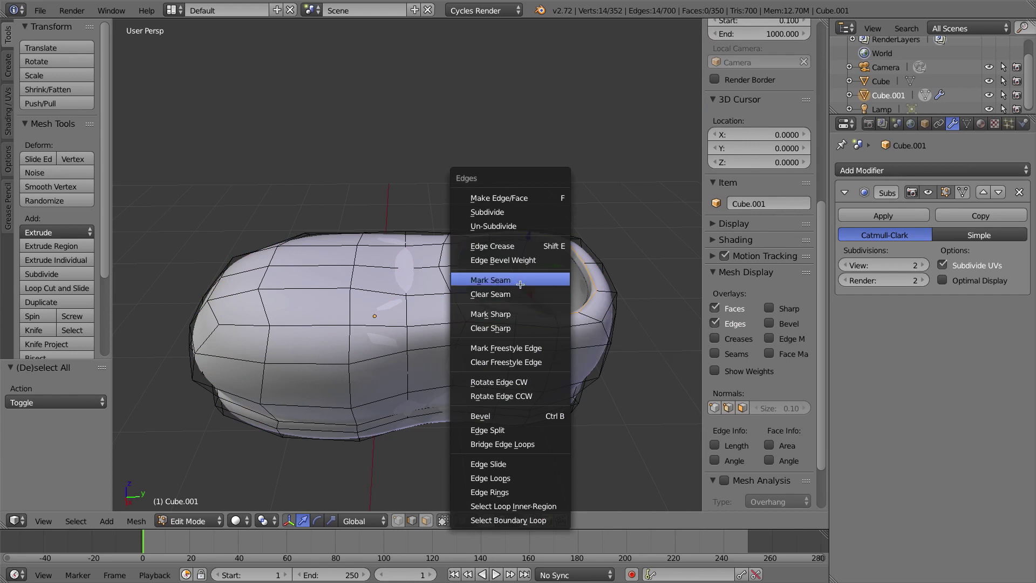
pyautogui.click(516, 314)
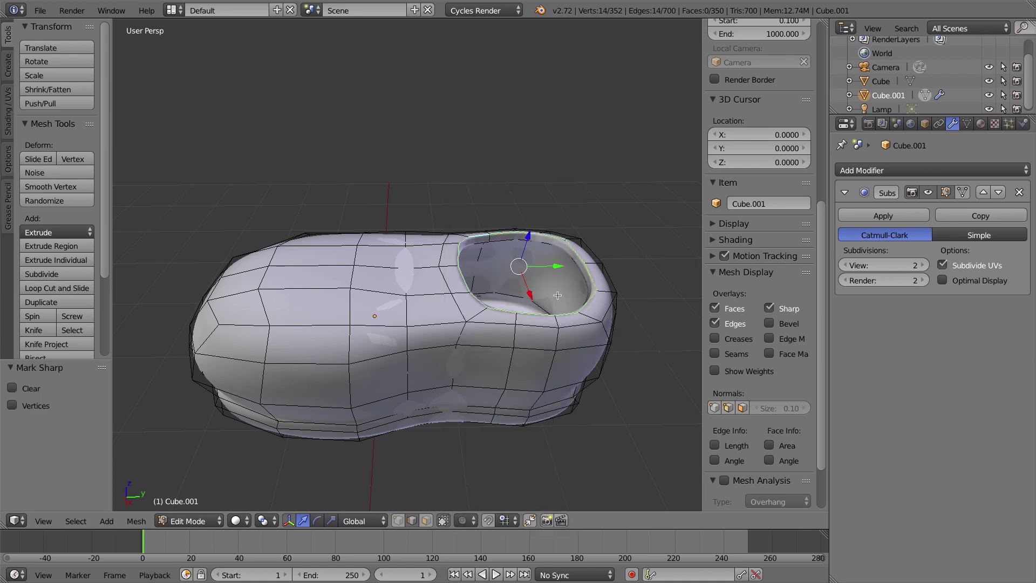
# Select only the inner edge loop inside the shoe's opening and mark it sharp
pyautogui.press('a')
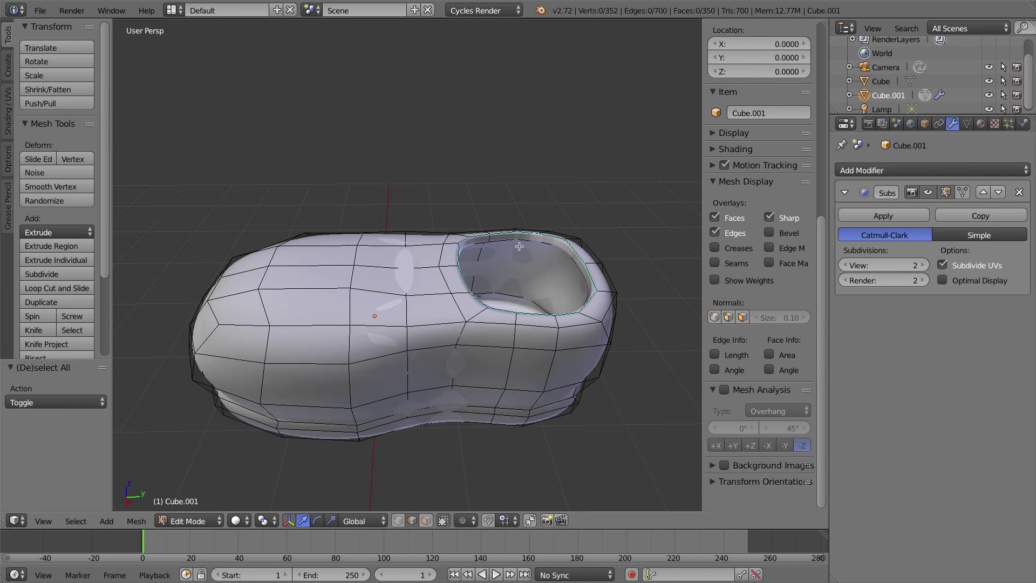
pyautogui.hotkey('ctrl', 'z')
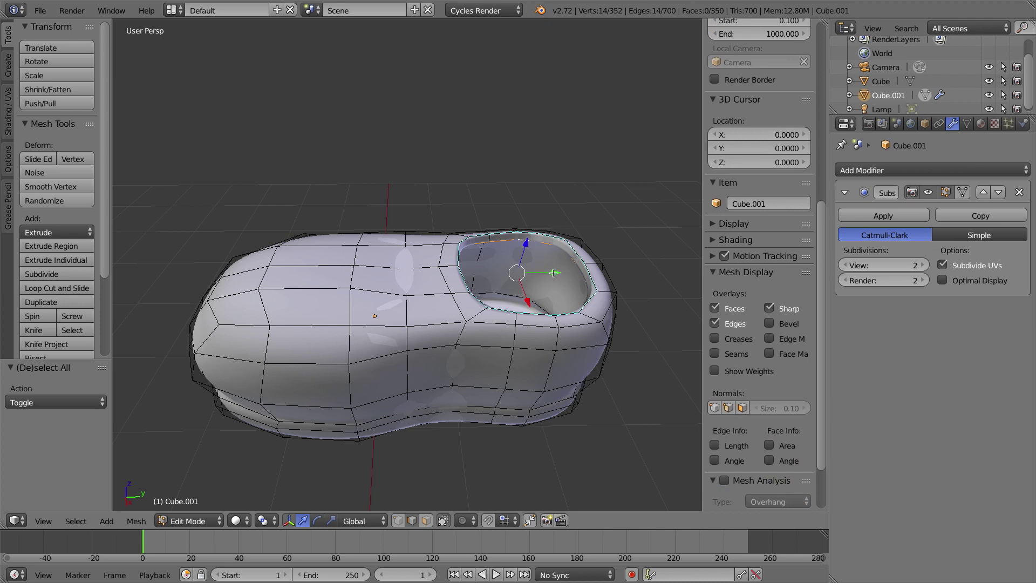
pyautogui.hotkey('ctrl', 'e')
pyautogui.click(514, 324)
# Select the edge loop where the shoe's upper meets the sole and mark it sharp
pyautogui.moveTo(460, 396); pyautogui.dragTo(486, 405, button='middle')
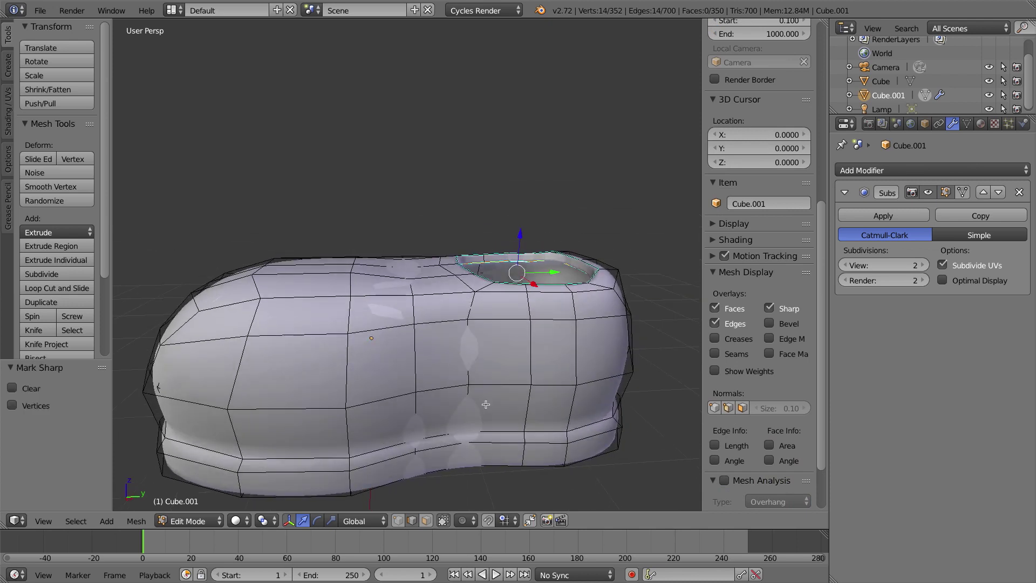
pyautogui.keyDown('alt'); pyautogui.rightClick(500, 432); pyautogui.keyUp('alt')
pyautogui.hotkey('ctrl', 'e')
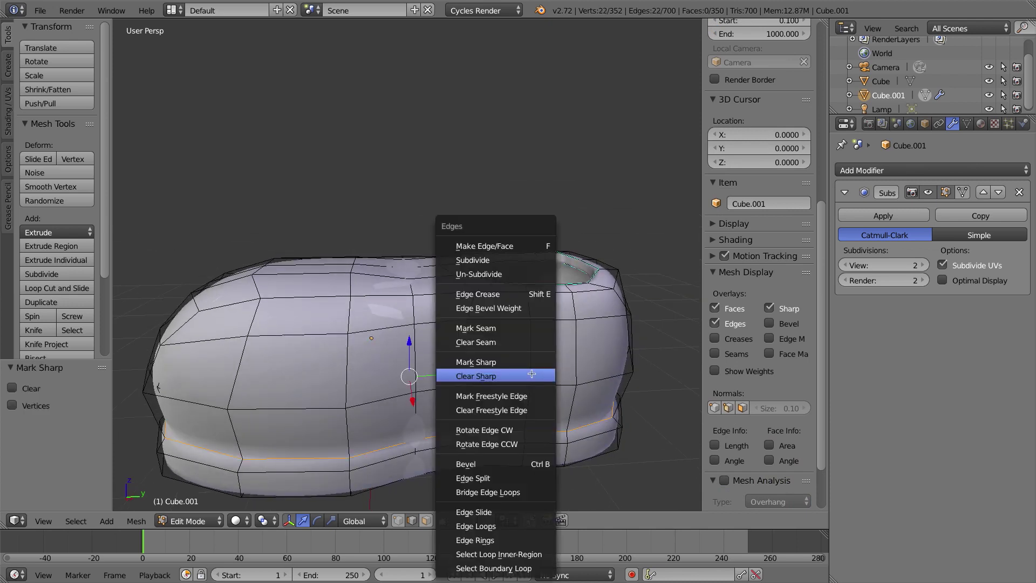
pyautogui.click(530, 363)
# Select the complete bottom edge loop of the sole, adding its separate segments around the shoe, and mark it sharp
pyautogui.moveTo(452, 429); pyautogui.dragTo(467, 367, button='middle')
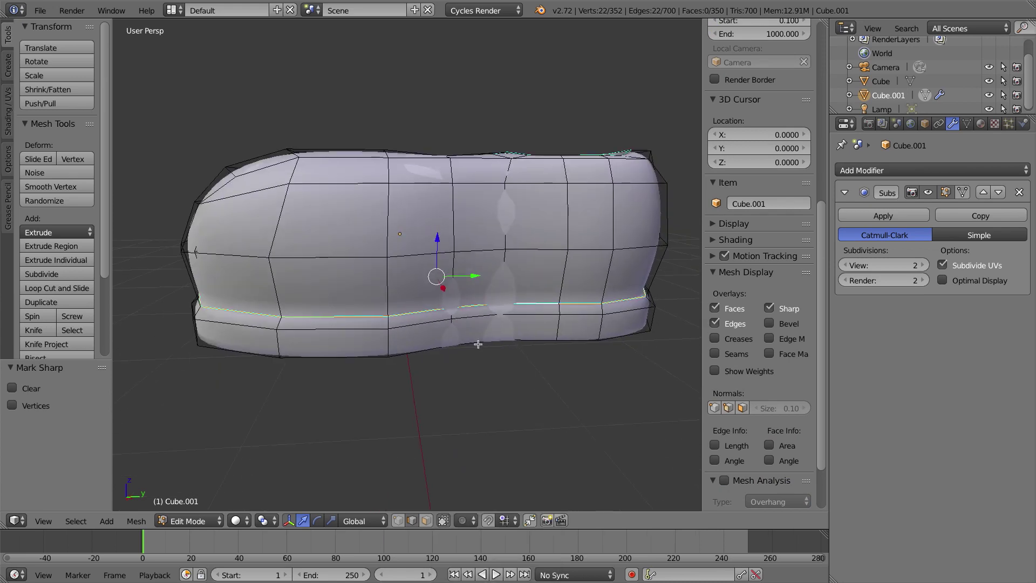
pyautogui.keyDown('alt'); pyautogui.rightClick(478, 344); pyautogui.keyUp('alt')
pyautogui.moveTo(608, 356); pyautogui.dragTo(590, 338, button='middle')
pyautogui.scroll(-3, 534, 346)
pyautogui.keyDown('alt'); pyautogui.keyDown('shift'); pyautogui.rightClick(576, 334); pyautogui.keyUp('shift'); pyautogui.keyUp('alt')
pyautogui.scroll(-3, 510, 343)
pyautogui.moveTo(511, 343); pyautogui.dragTo(437, 367, button='middle')
pyautogui.keyDown('alt'); pyautogui.keyDown('shift'); pyautogui.rightClick(449, 349); pyautogui.keyUp('shift'); pyautogui.keyUp('alt')
pyautogui.scroll(3, 461, 366)
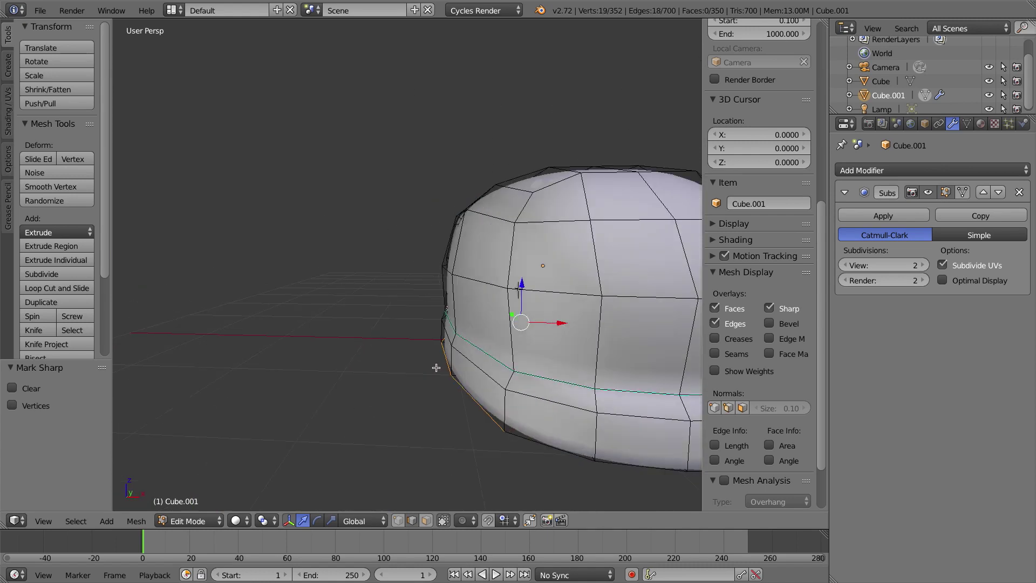
pyautogui.keyDown('alt'); pyautogui.keyDown('shift'); pyautogui.rightClick(512, 391); pyautogui.keyUp('shift'); pyautogui.keyUp('alt')
pyautogui.hotkey('ctrl', 'e')
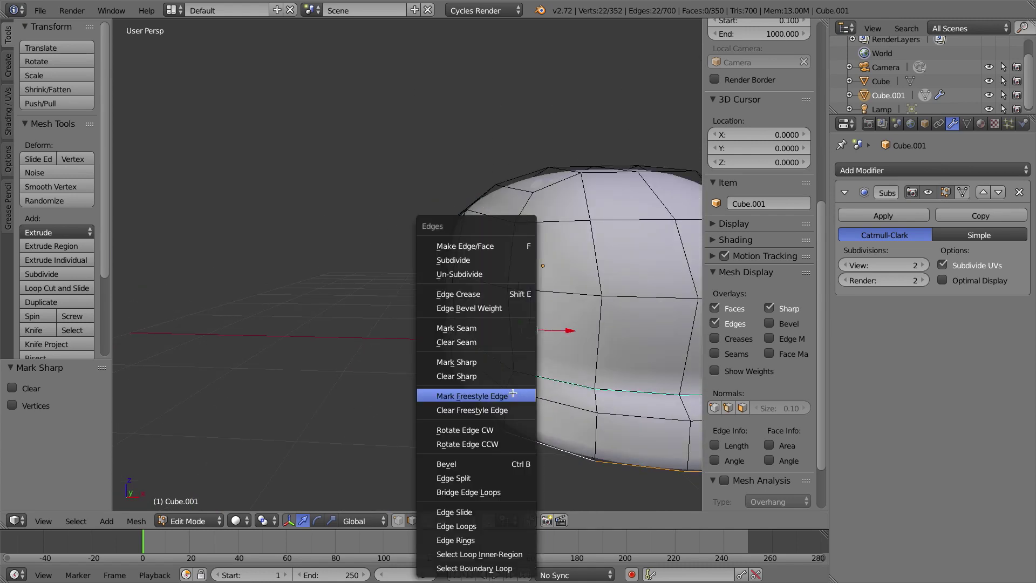
pyautogui.click(503, 358)
# Switch the Sharp overlay off, turn on the Creases overlay, and re-enable Sharp in the mesh display settings
pyautogui.scroll(-5, 488, 342)
pyautogui.moveTo(488, 342); pyautogui.dragTo(594, 351, button='middle')
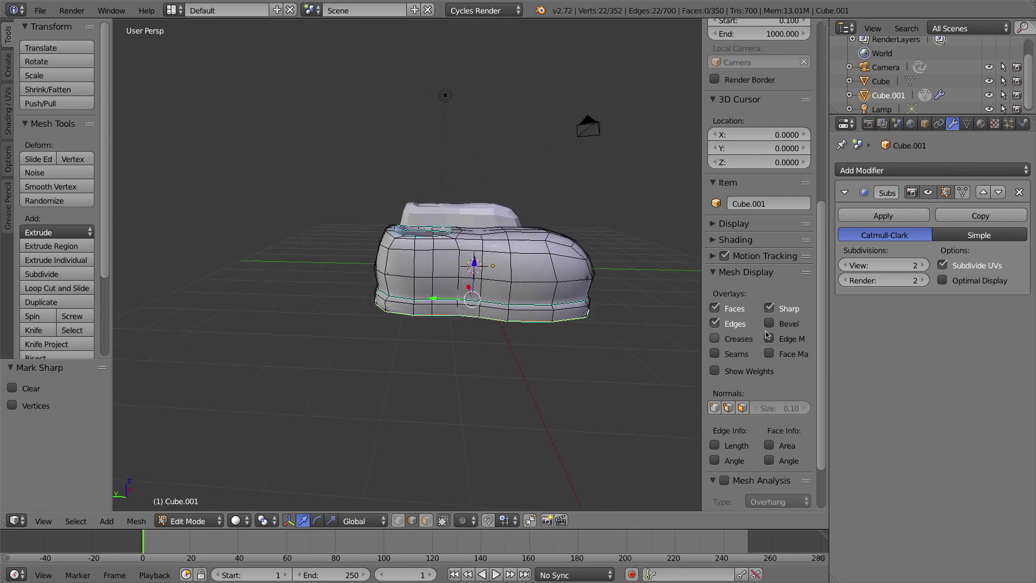
pyautogui.click(769, 308)
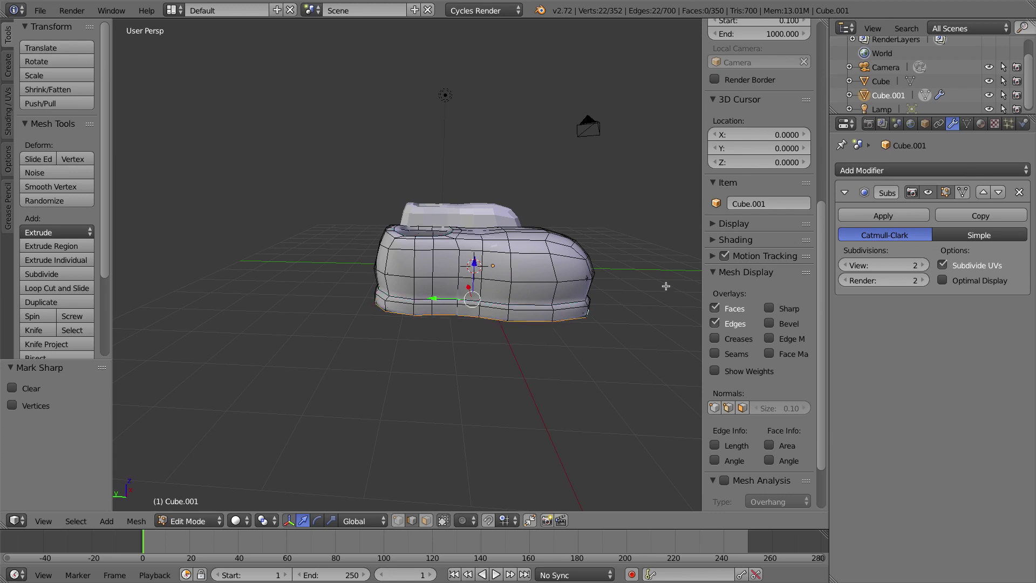
pyautogui.click(715, 339)
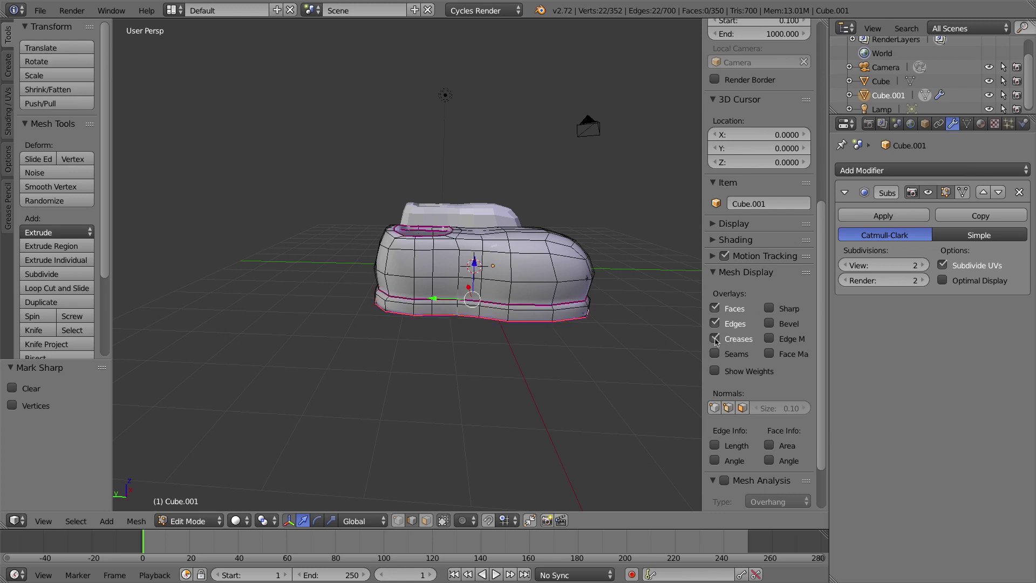
pyautogui.click(772, 312)
# Return to Object Mode and add an Edge Split modifier to the smoothed shoe below its Subdivision Surface modifier
pyautogui.moveTo(519, 261); pyautogui.dragTo(456, 259, button='middle')
pyautogui.press('Tab')
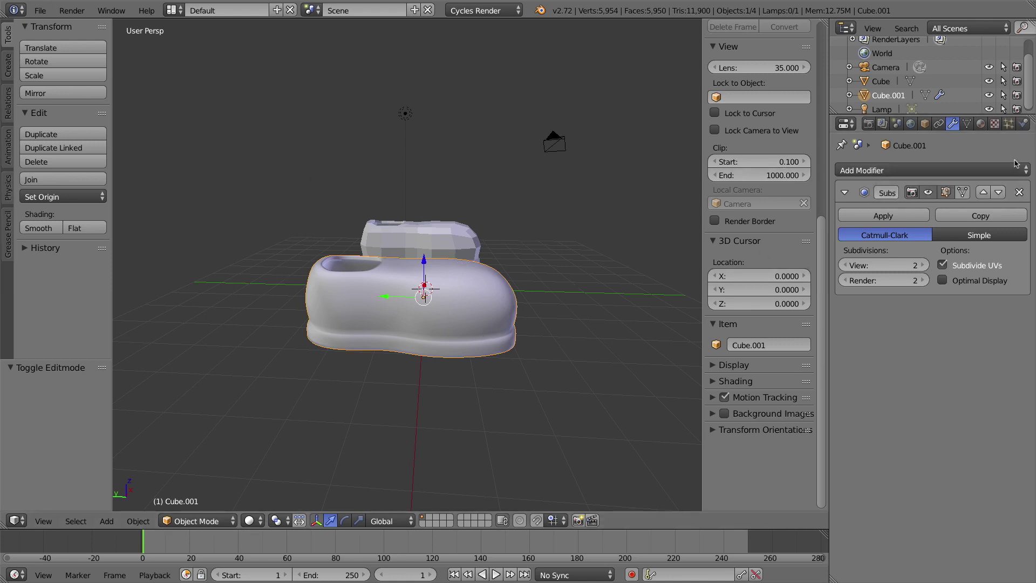
pyautogui.click(941, 171)
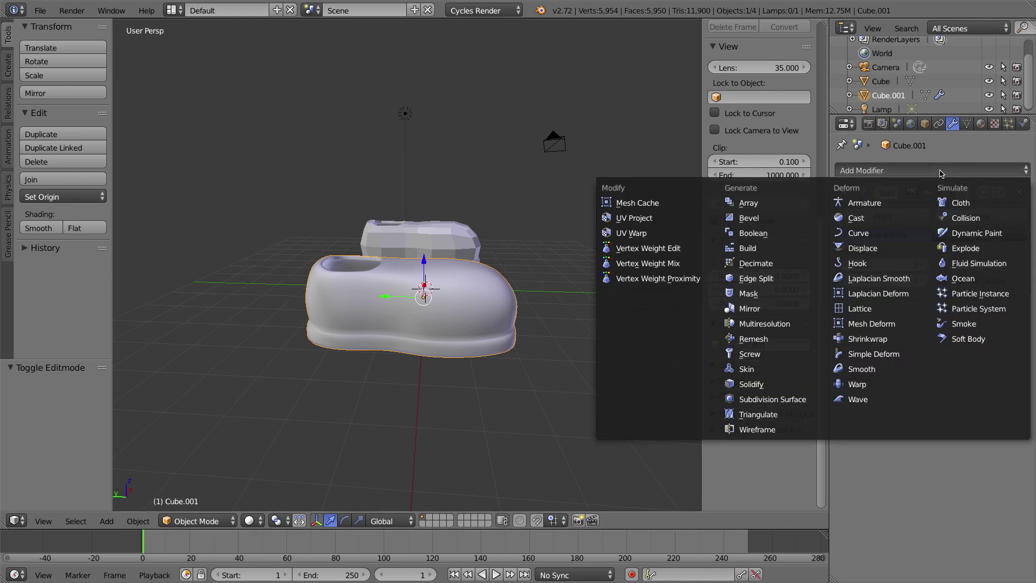
pyautogui.click(771, 279)
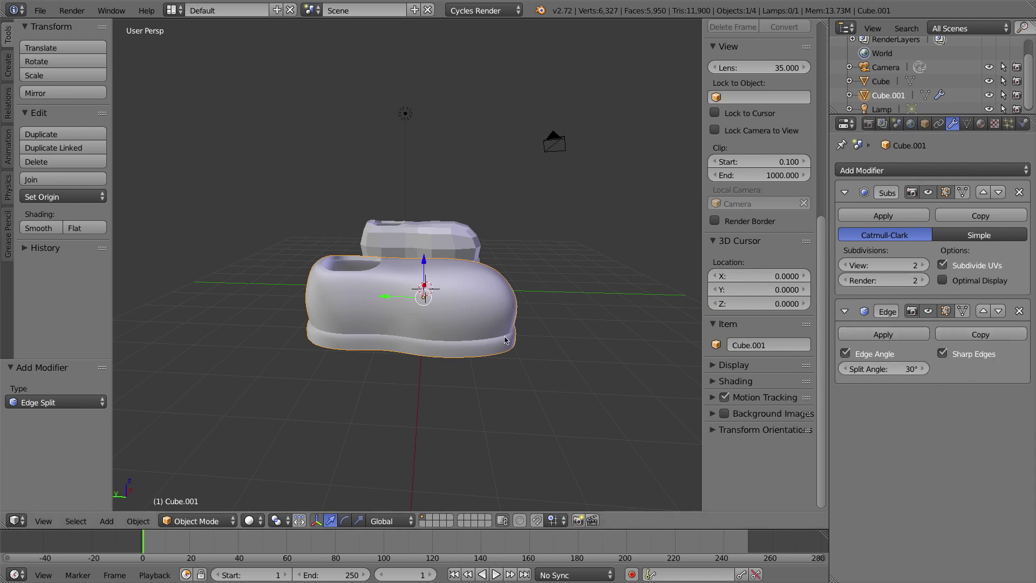
# Compare the smoothed shoe with the Edge Split modifier's viewport display turned off and back on
pyautogui.scroll(3, 326, 299)
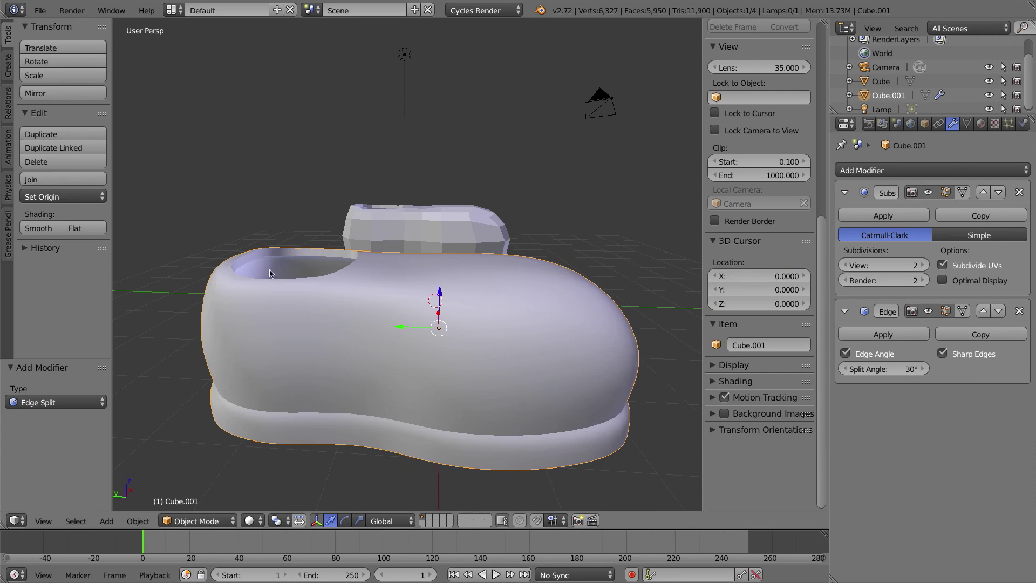
pyautogui.moveTo(401, 405); pyautogui.dragTo(391, 407, button='middle')
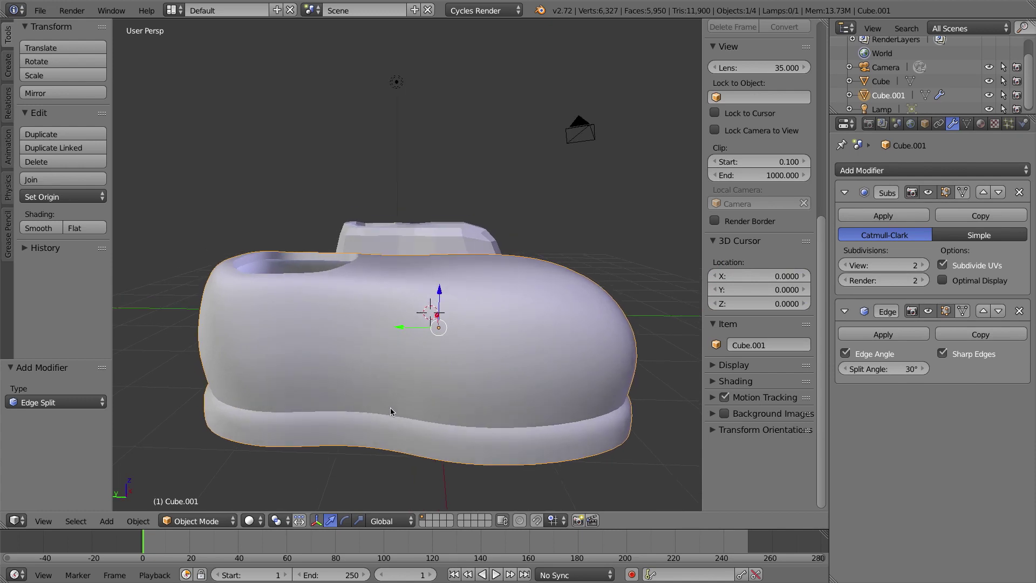
pyautogui.click(928, 311)
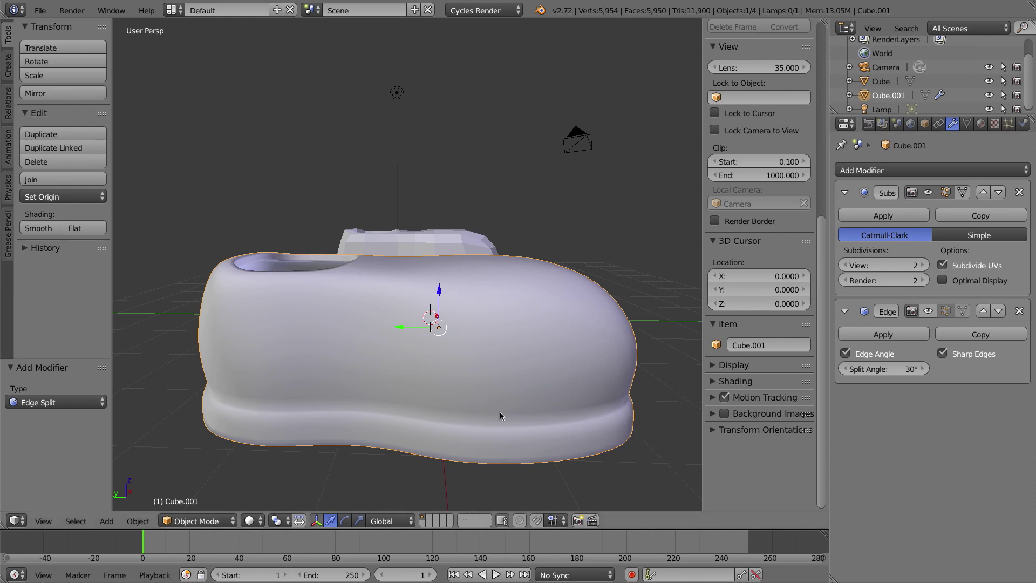
pyautogui.click(929, 312)
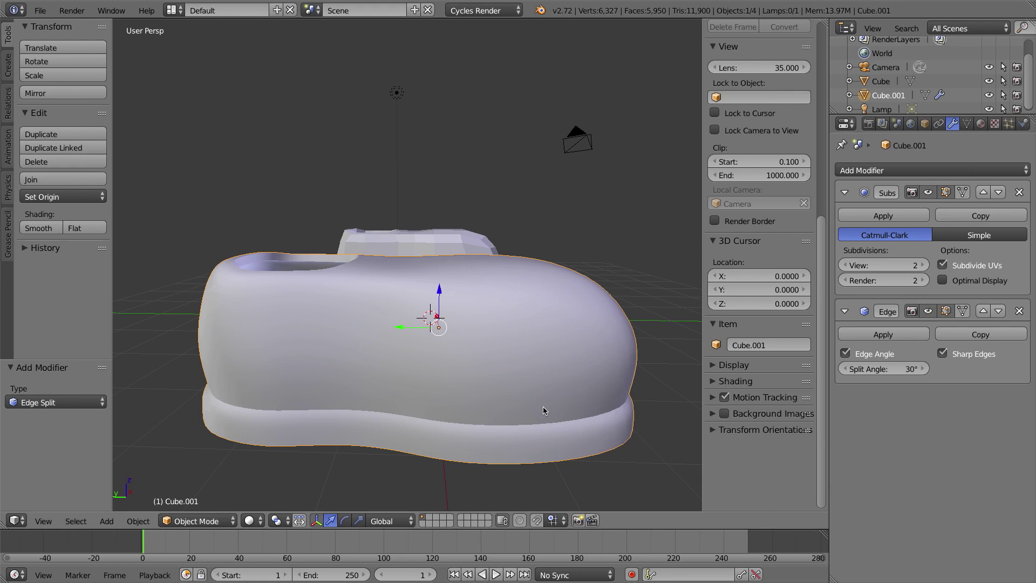
pyautogui.scroll(-2, 543, 411)
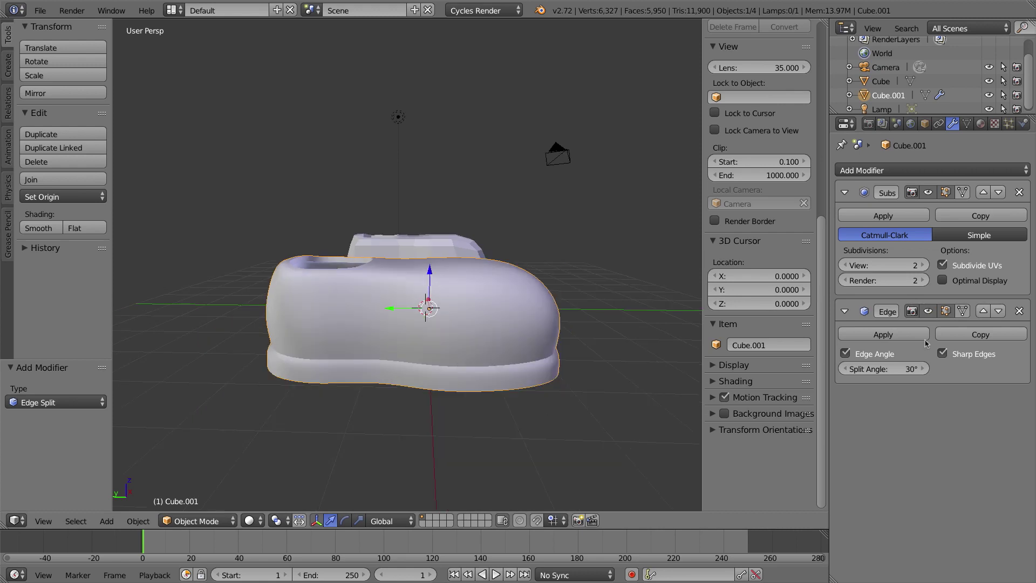
# Test the Edge Split modifier's Edge Angle and Sharp Edges options separately, finishing with only Sharp Edges enabled
pyautogui.click(846, 354)
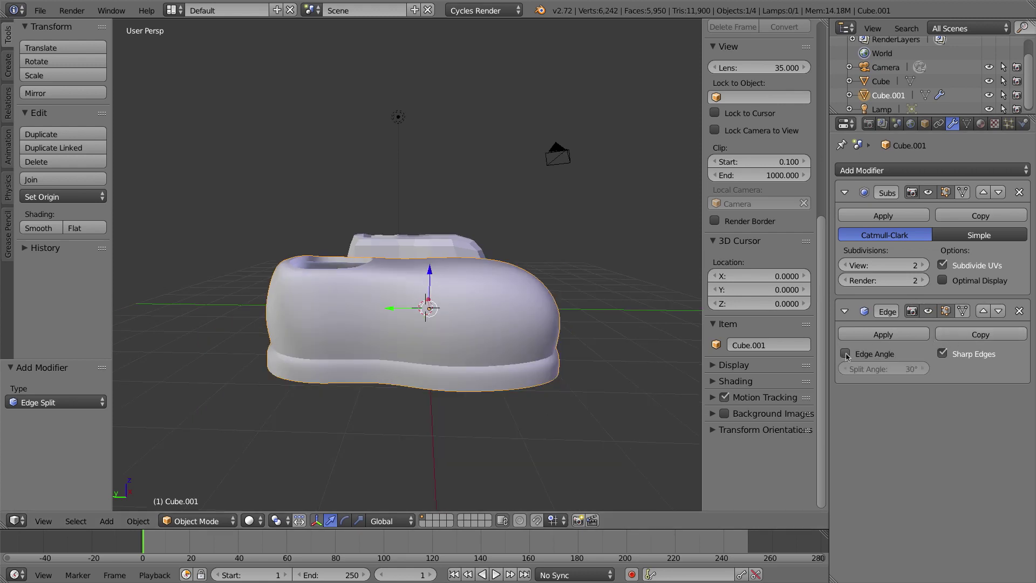
pyautogui.click(943, 354)
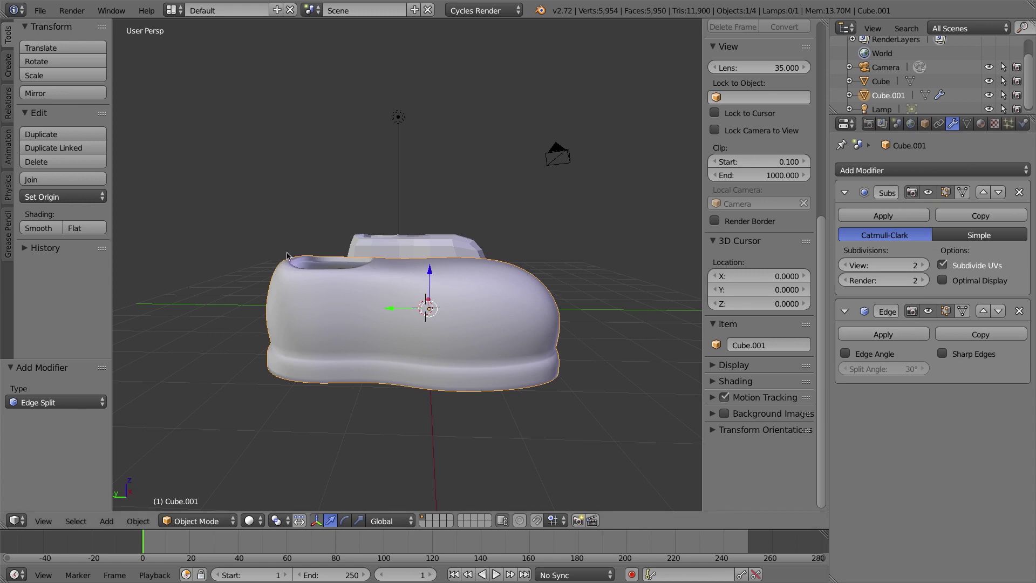
pyautogui.click(942, 354)
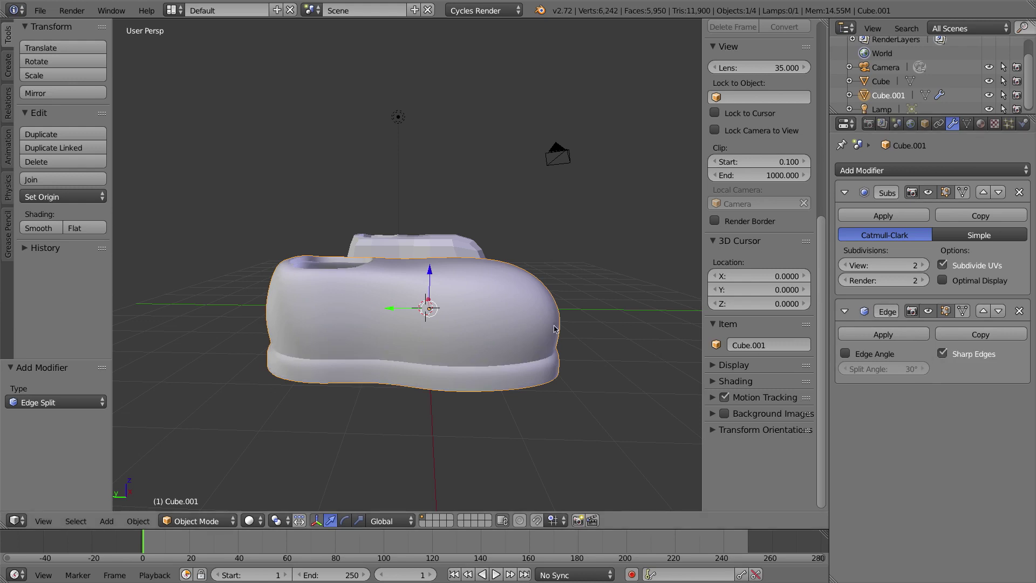
pyautogui.click(942, 354)
pyautogui.click(846, 354)
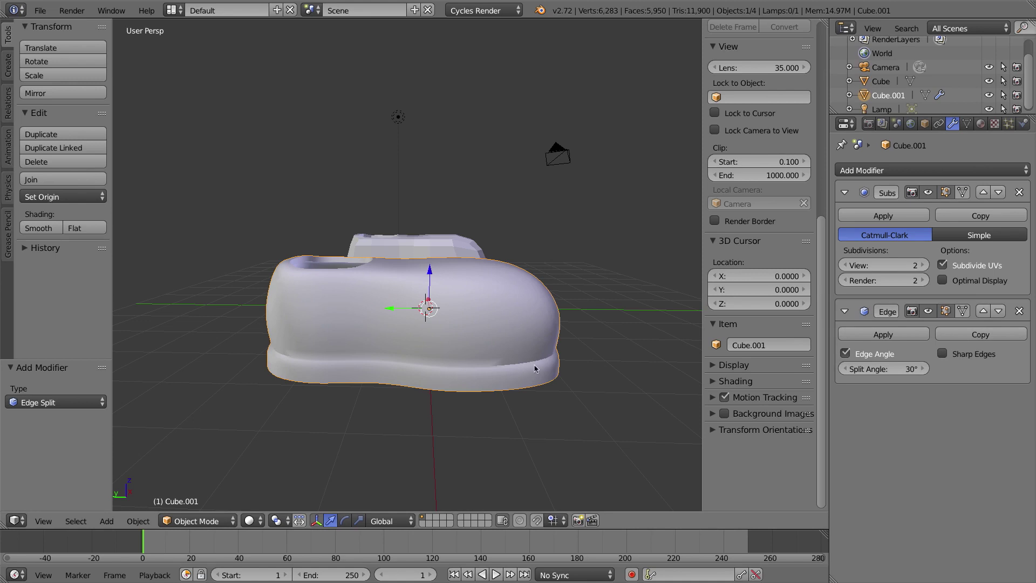
pyautogui.click(943, 354)
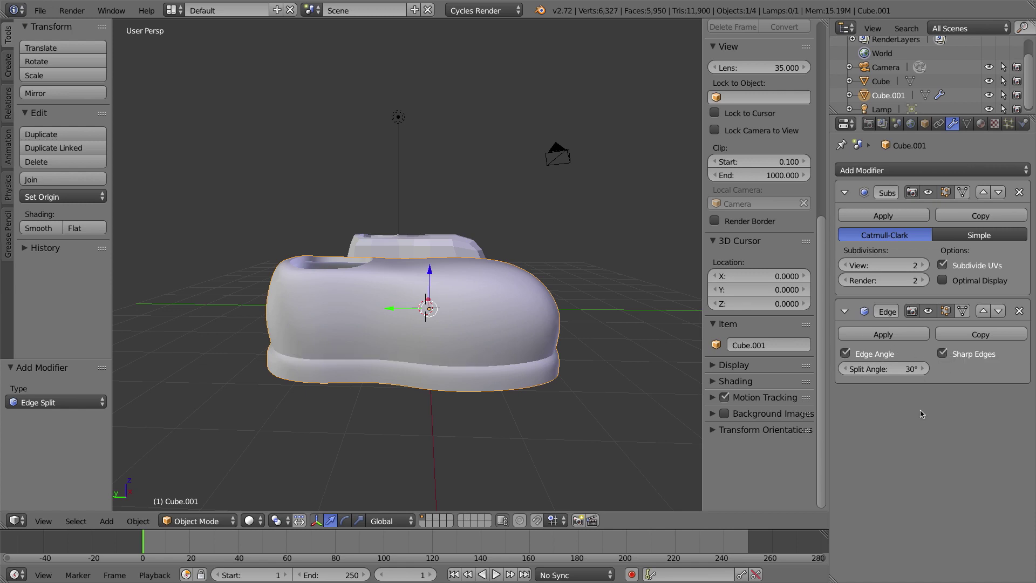
pyautogui.click(846, 353)
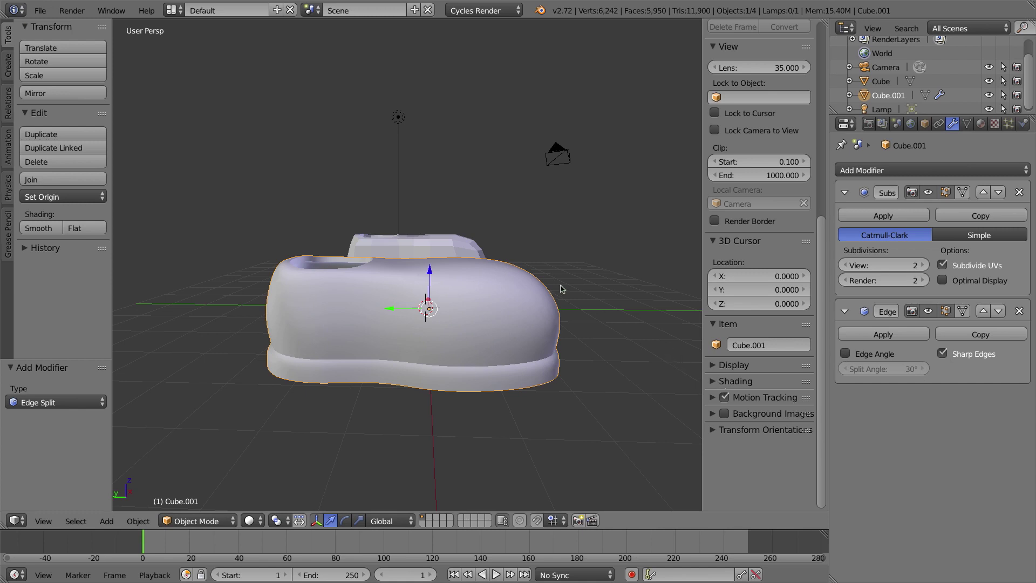
# Compare the faceted original shoe with the smoothed copy, examining the copy's opening and sole edges up close
pyautogui.rightClick(515, 270)
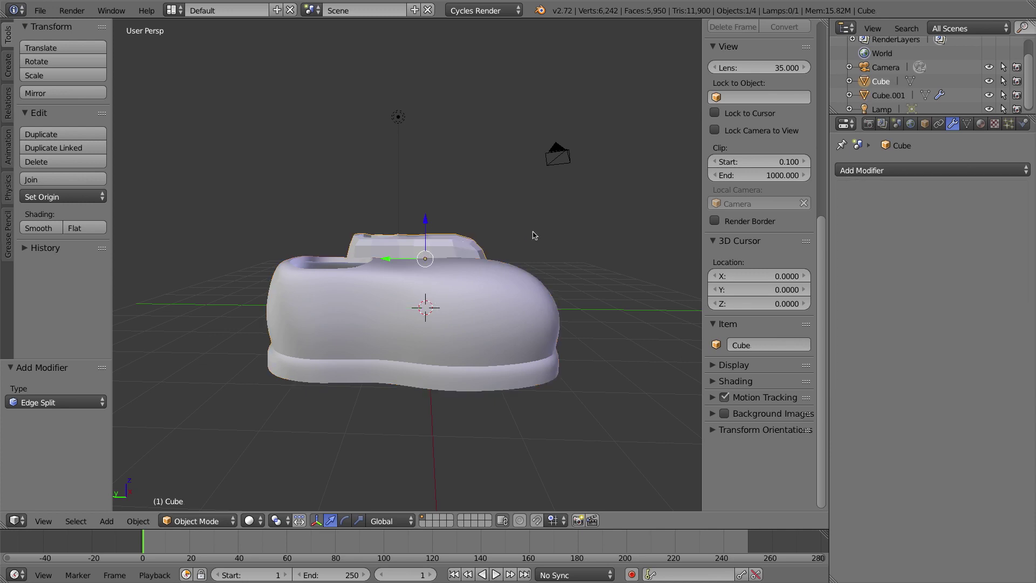
pyautogui.moveTo(532, 232); pyautogui.dragTo(341, 255, button='middle')
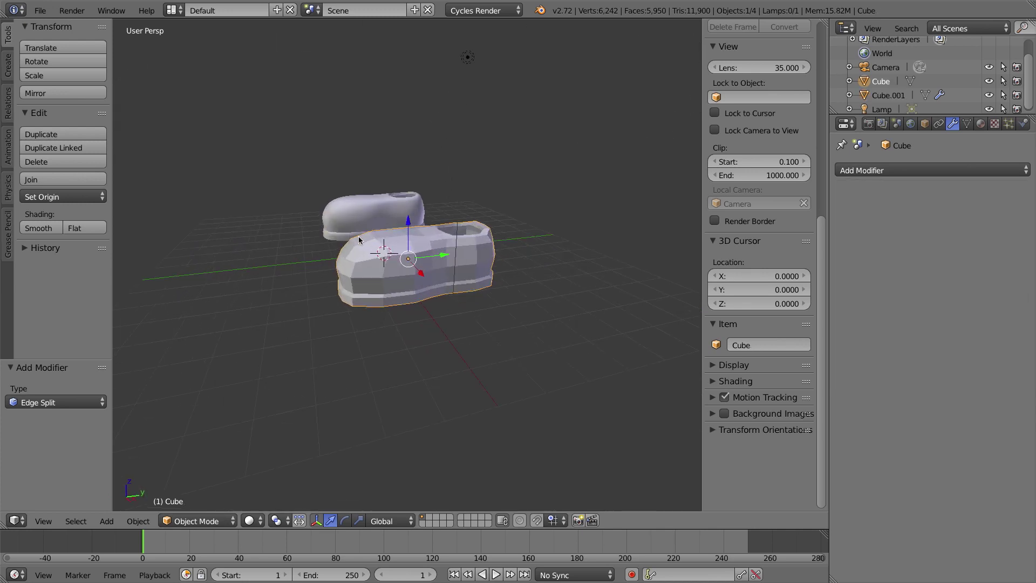
pyautogui.scroll(4, 359, 240)
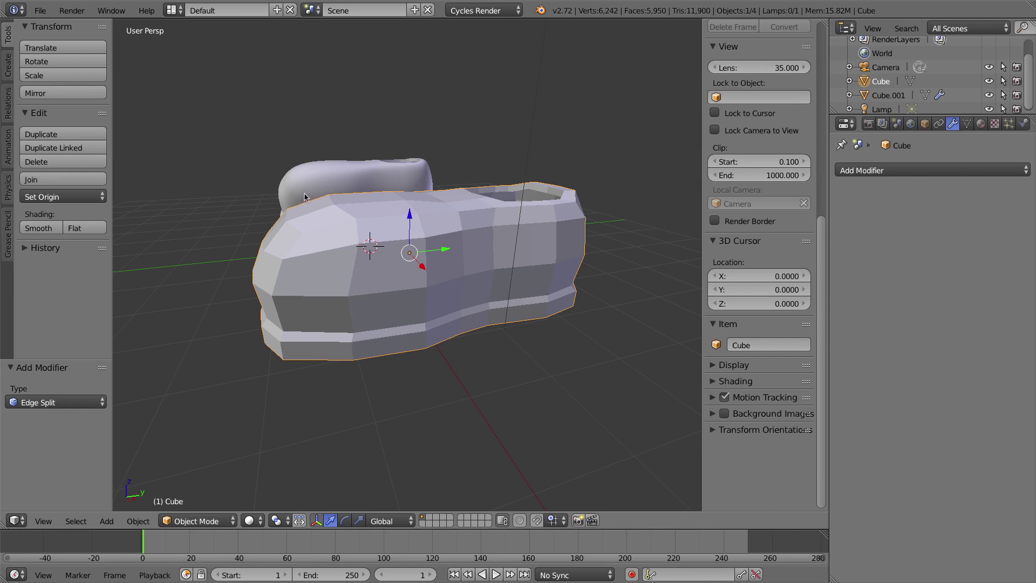
pyautogui.moveTo(305, 198); pyautogui.dragTo(349, 219, button='middle')
pyautogui.rightClick(347, 217)
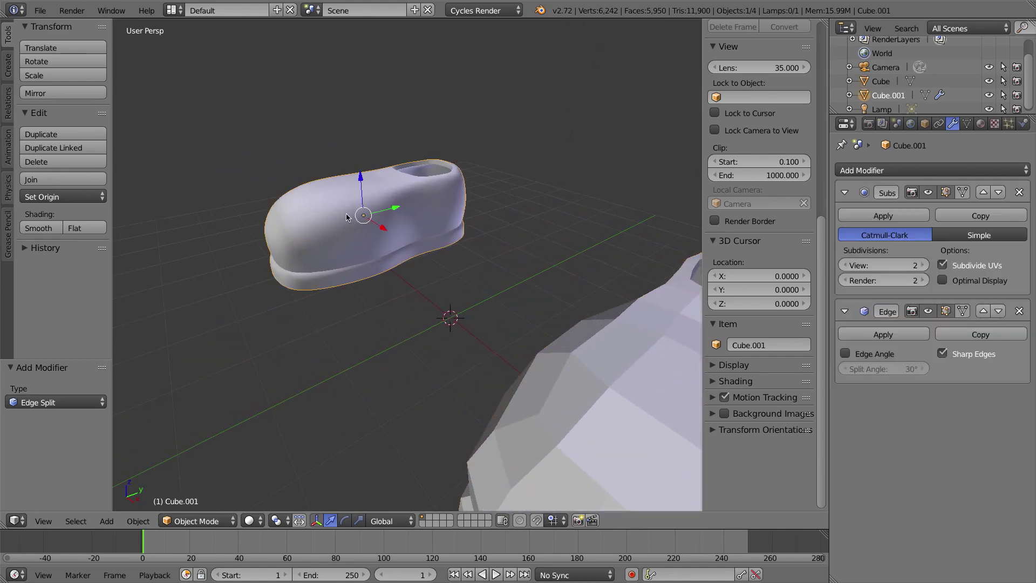
pyautogui.press('KP_Decimal')
pyautogui.moveTo(420, 316)
pyautogui.mouseDown(button='middle')
pyautogui.moveTo(414, 287)
pyautogui.moveTo(417, 297)
pyautogui.mouseUp(button='middle')
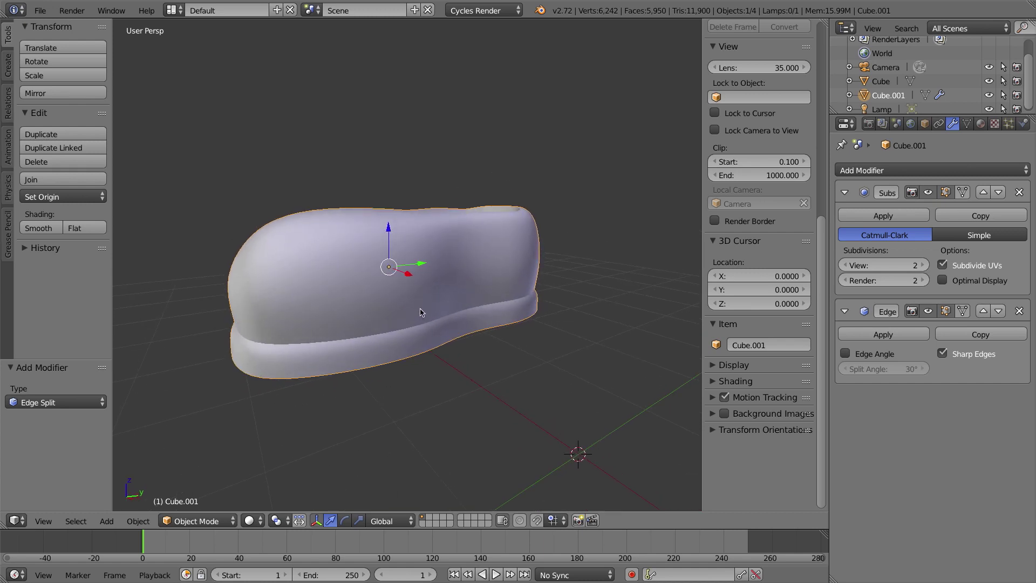
pyautogui.scroll(4, 407, 313)
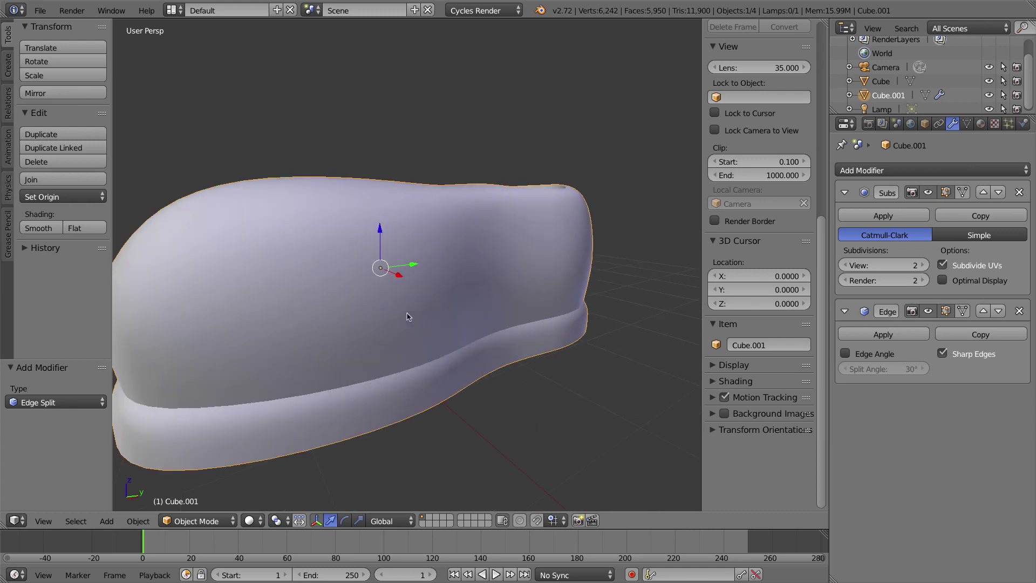
pyautogui.scroll(-3, 426, 325)
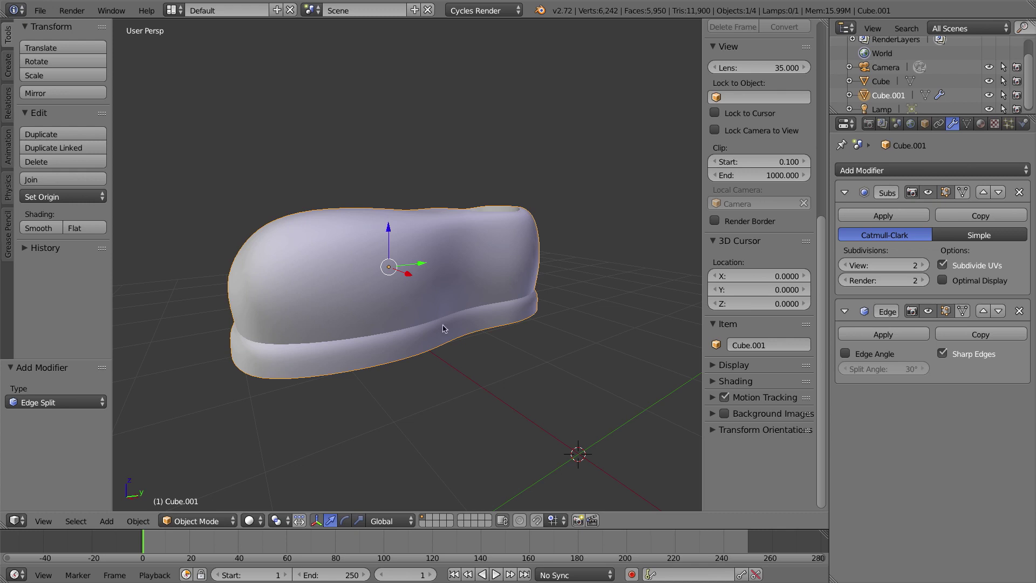
pyautogui.moveTo(501, 204); pyautogui.dragTo(483, 222, button='middle')
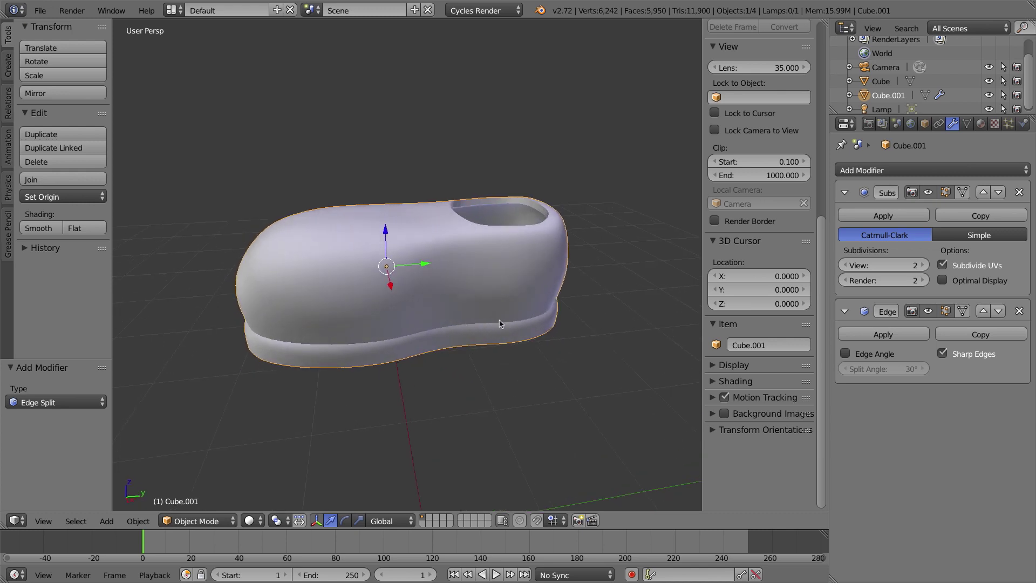
# Give the faceted original shoe smooth shading and a Subdivision Surface modifier with View subdivisions set to 2
pyautogui.scroll(-3, 509, 359)
pyautogui.moveTo(507, 384); pyautogui.dragTo(484, 285, button='middle')
pyautogui.rightClick(466, 256)
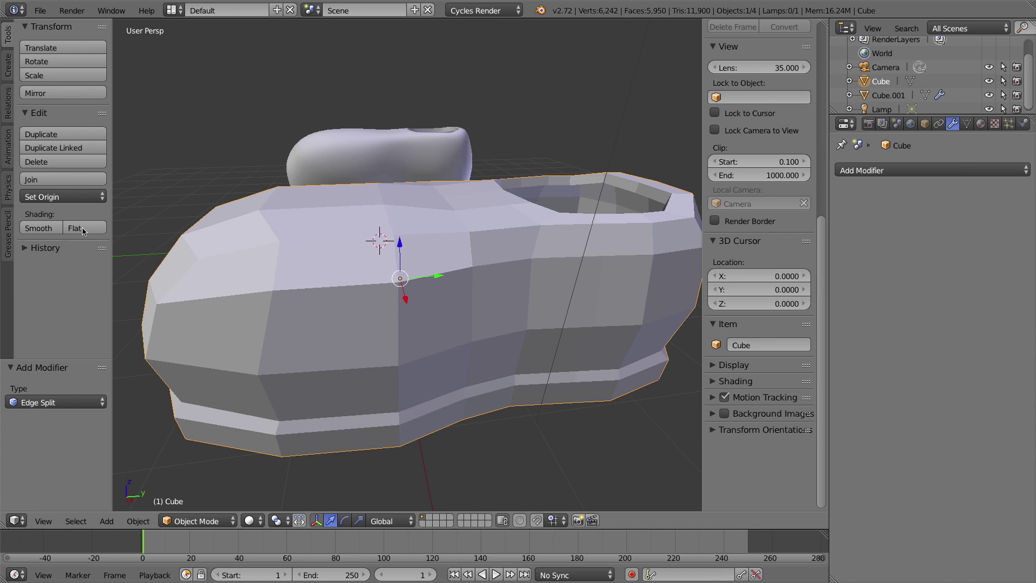
pyautogui.click(51, 228)
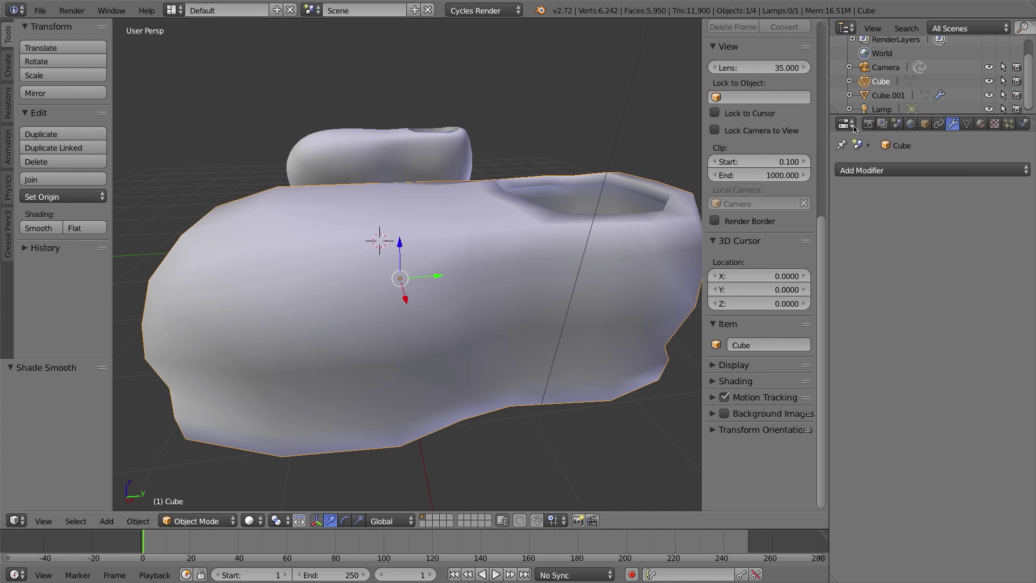
pyautogui.click(841, 172)
pyautogui.click(774, 398)
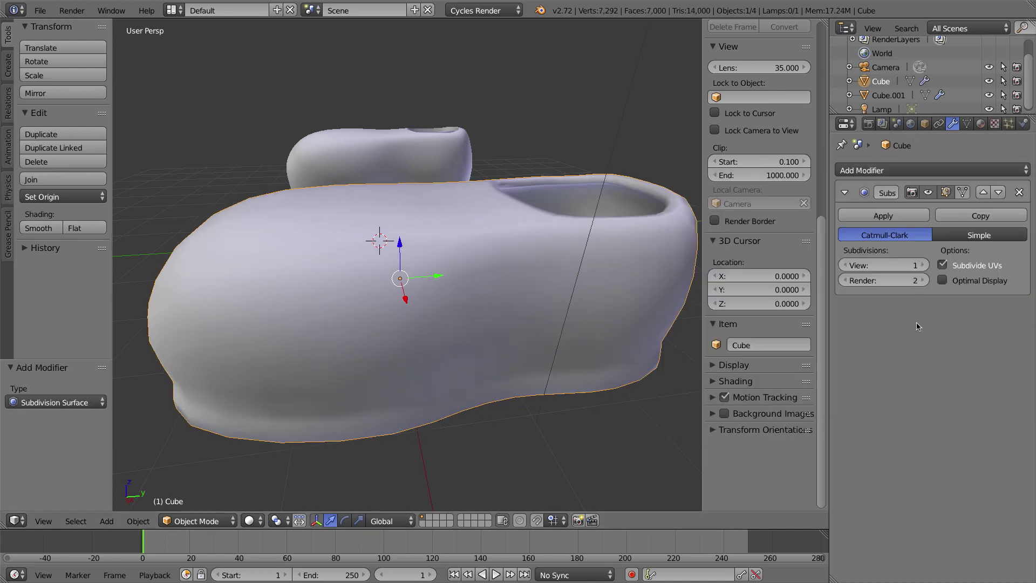
pyautogui.click(920, 265)
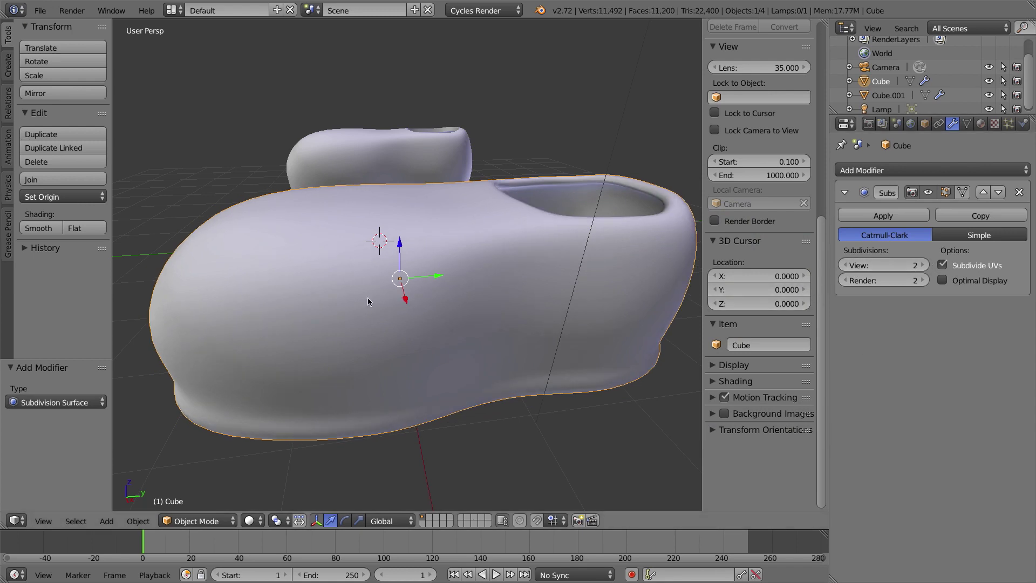
pyautogui.moveTo(368, 297); pyautogui.dragTo(505, 258, button='middle')
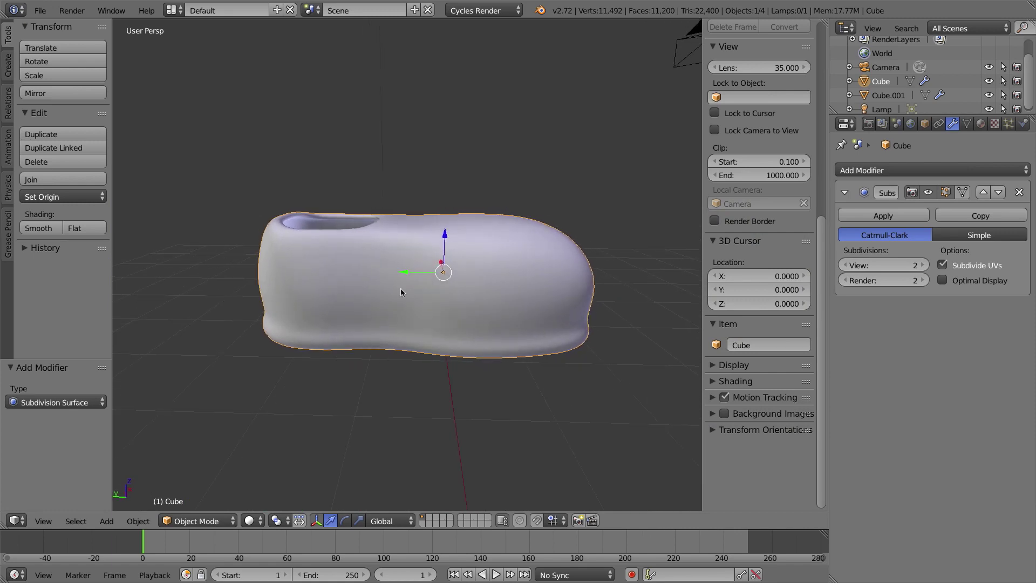
# Add an edge loop around the shoe's upper, slid down close above the seam with the sole, edge slide about 0.94
pyautogui.press('Tab')
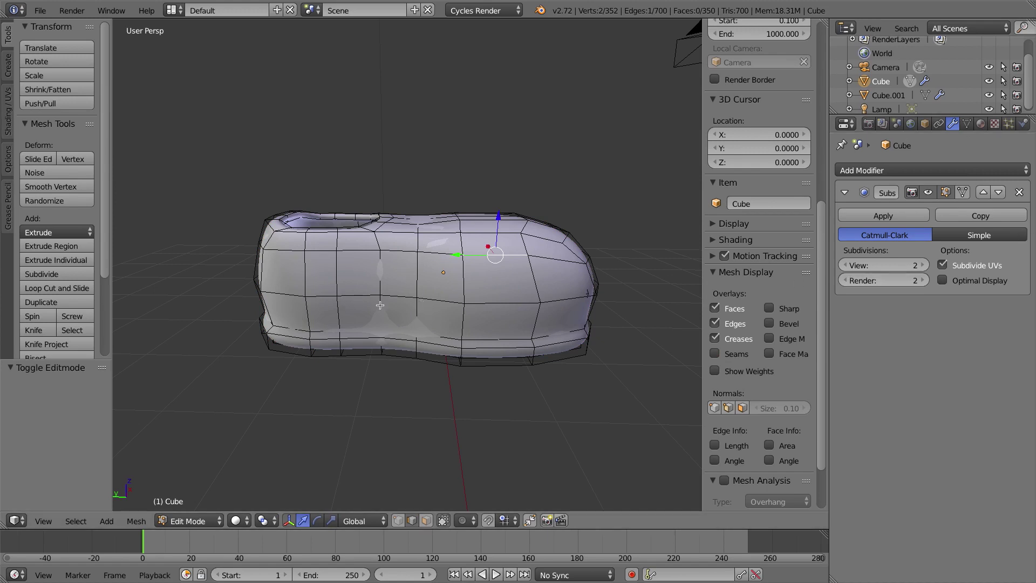
pyautogui.scroll(3, 346, 306)
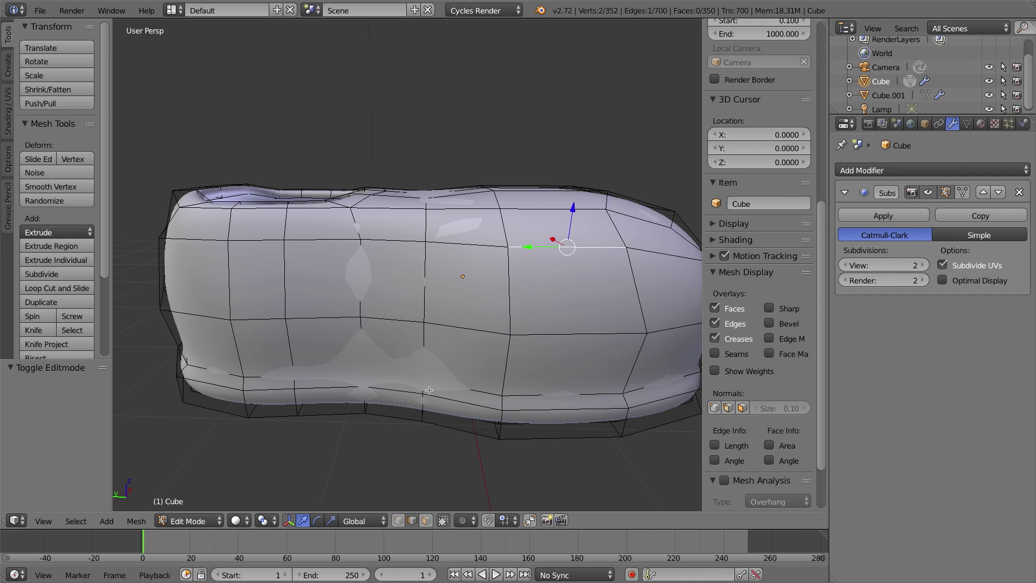
pyautogui.keyDown('alt'); pyautogui.click(448, 388); pyautogui.keyUp('alt')
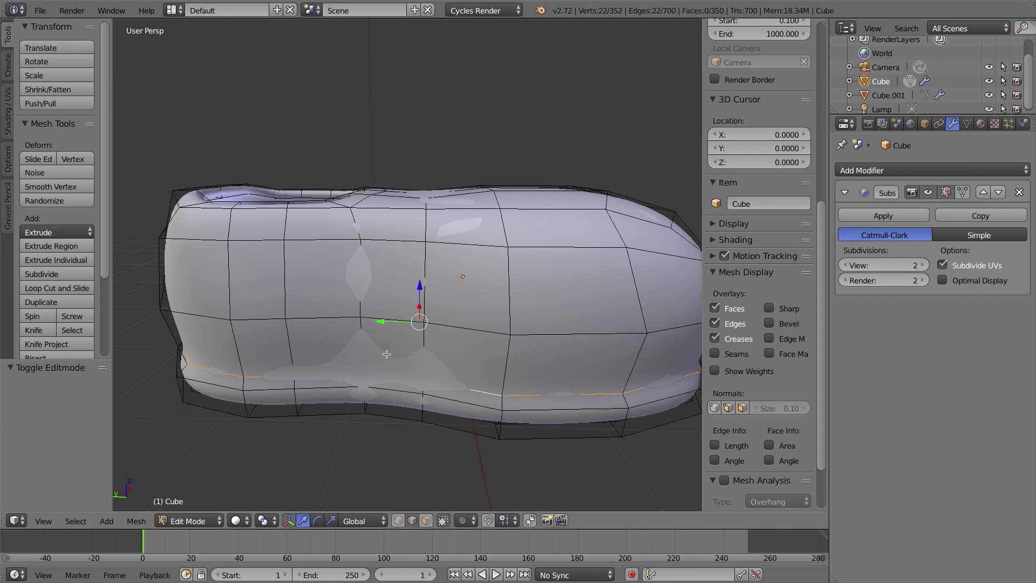
pyautogui.hotkey('ctrl', 'r')
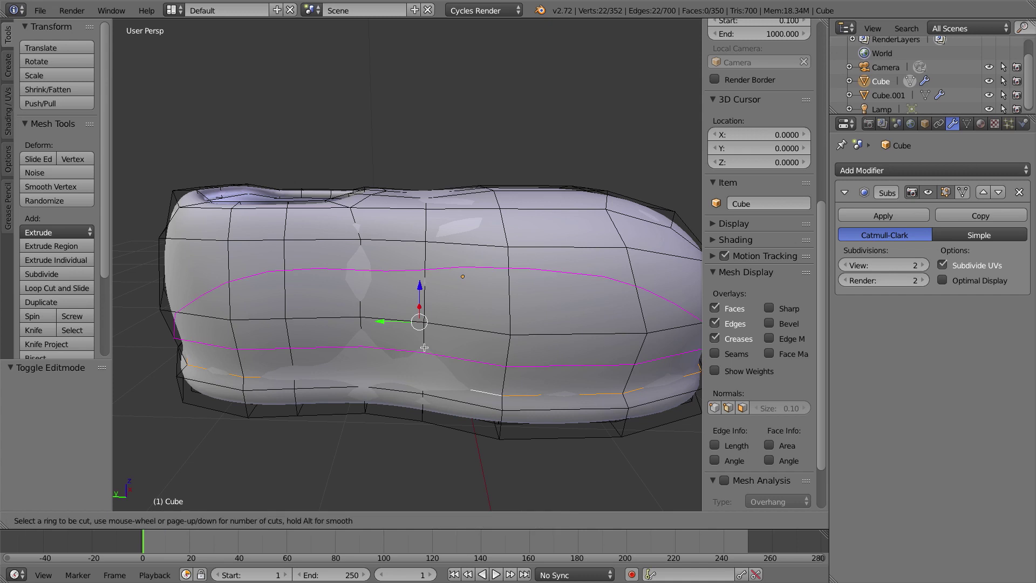
pyautogui.click(424, 348)
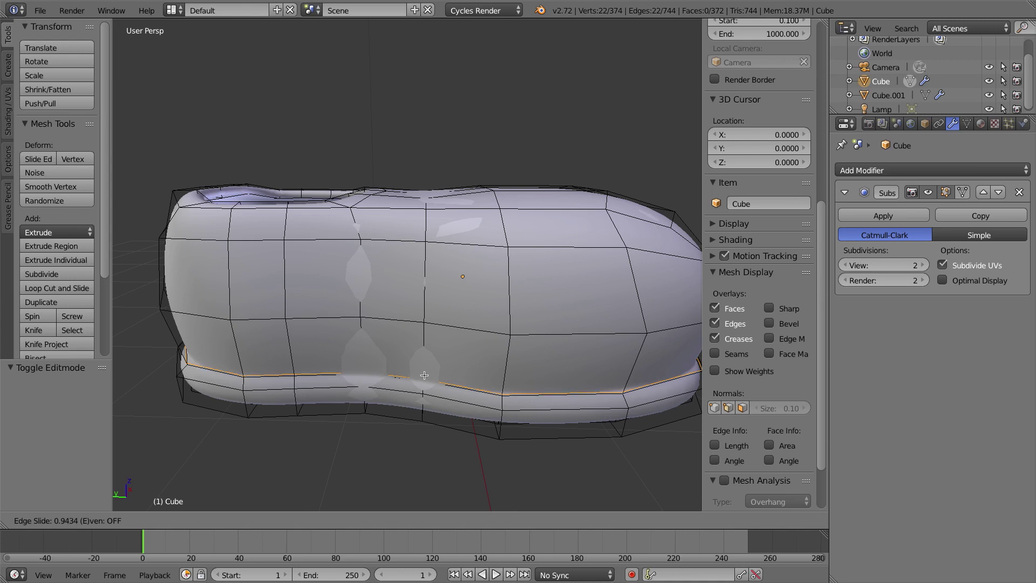
pyautogui.click(425, 375)
pyautogui.press('Tab')
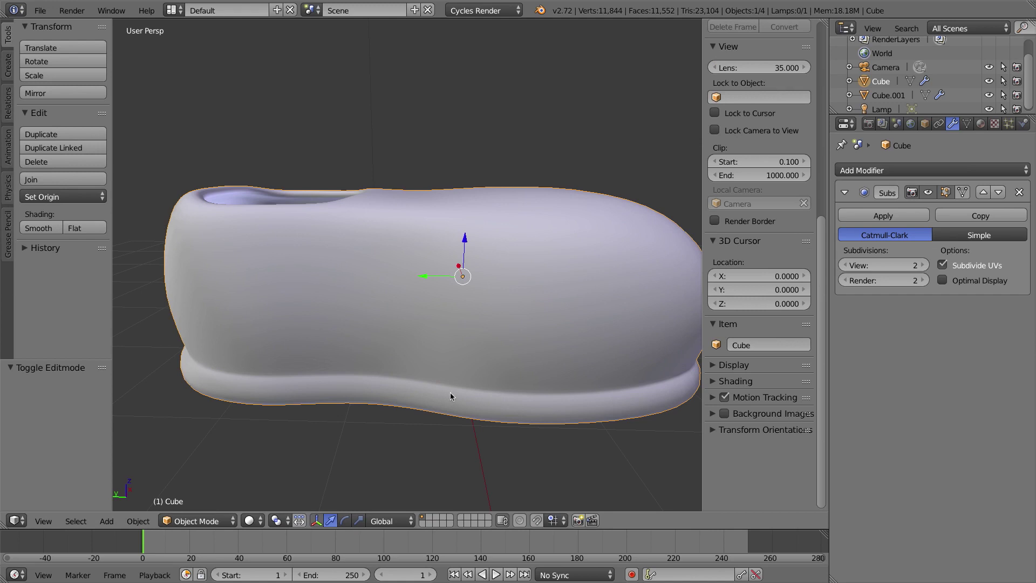
# Add a second edge loop around the sole's side, slid up close below the seam with the upper
pyautogui.press('Tab')
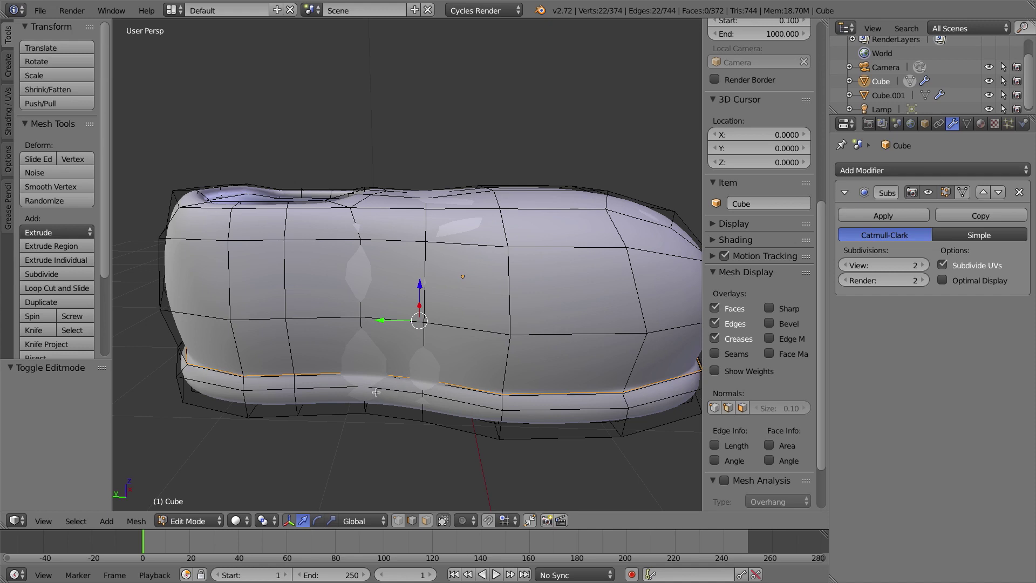
pyautogui.hotkey('ctrl', 'r')
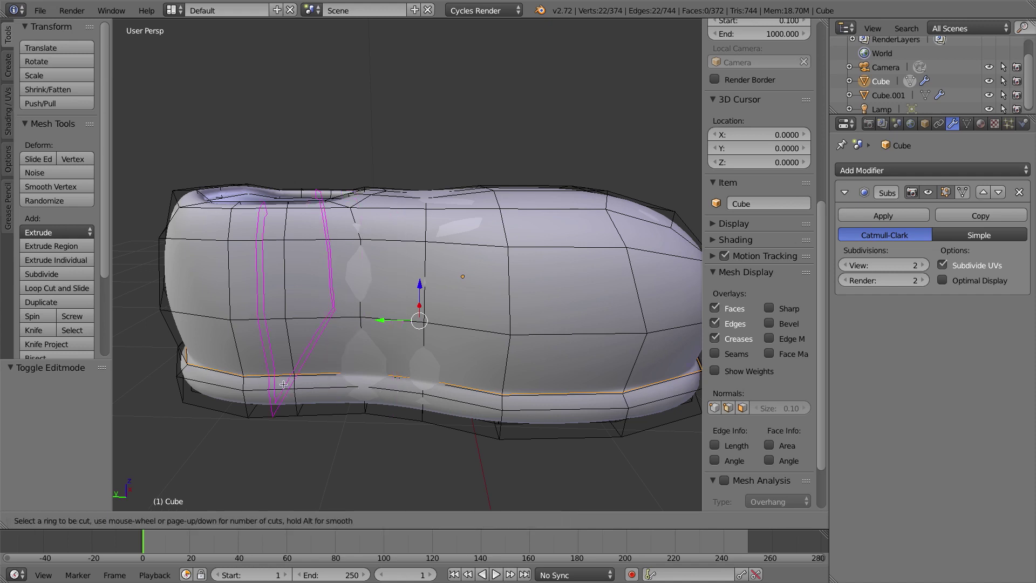
pyautogui.click(245, 383)
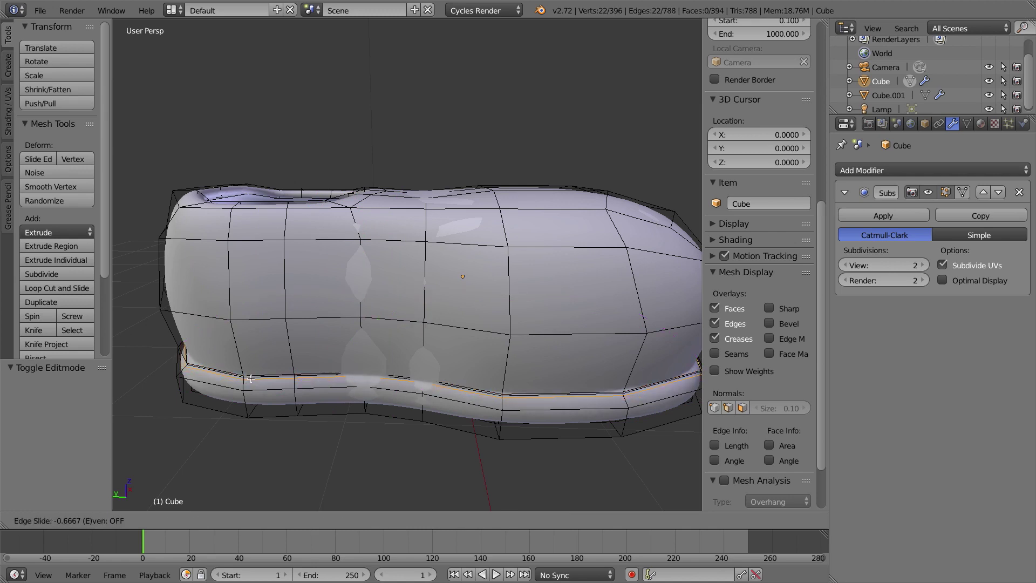
pyautogui.click(251, 378)
pyautogui.rightClick(483, 393)
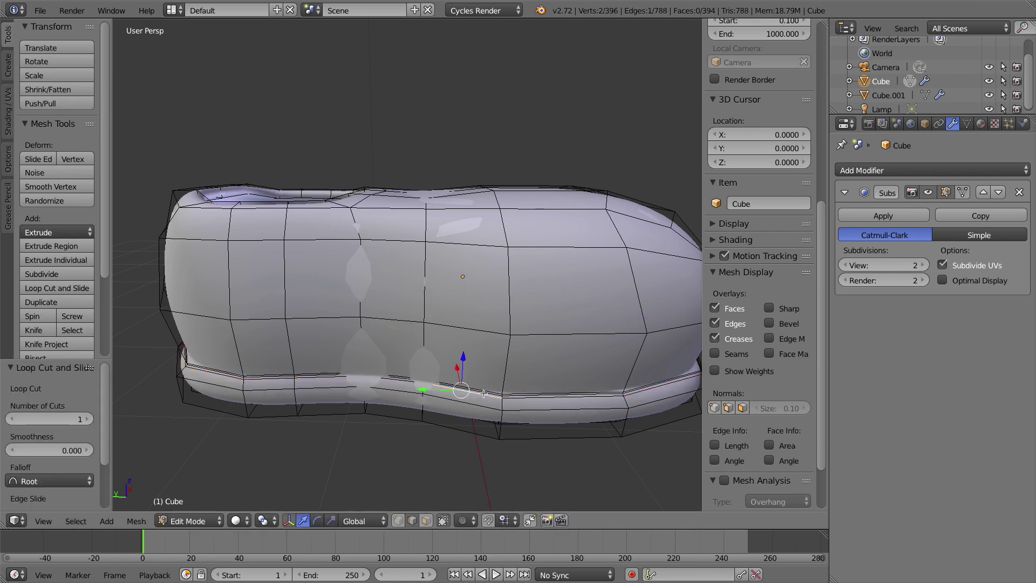
pyautogui.rightClick(487, 391)
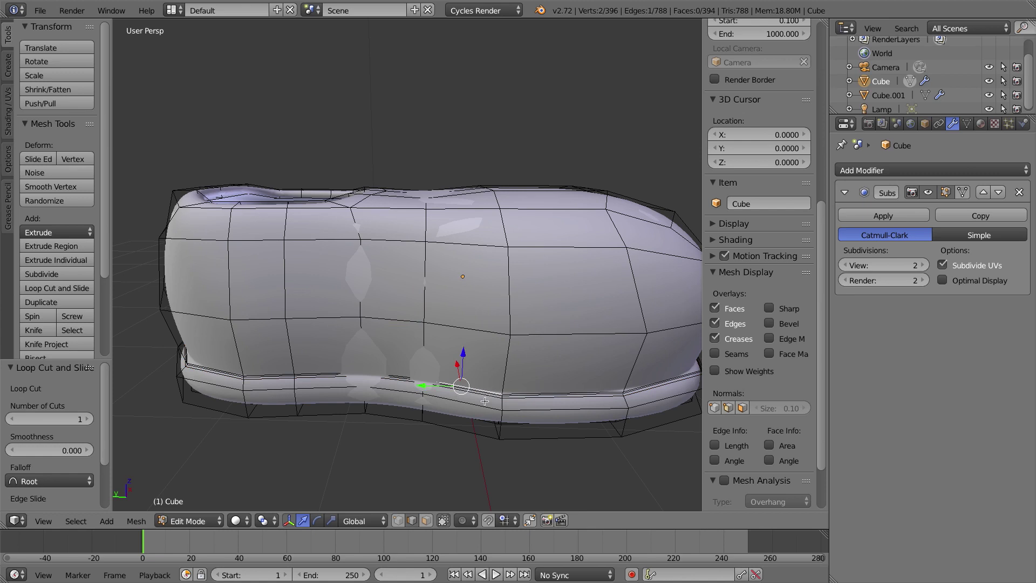
pyautogui.press('Tab')
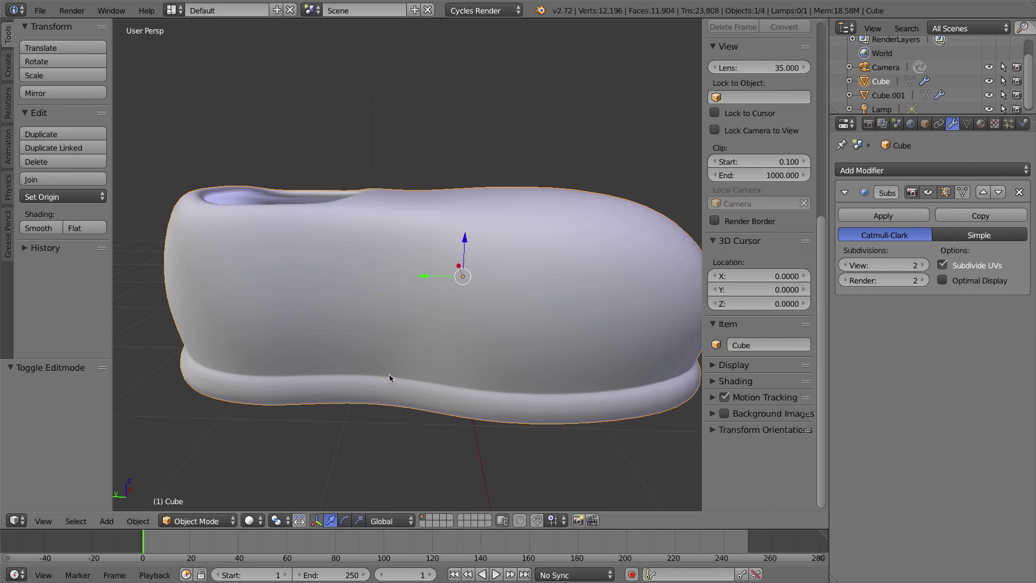
pyautogui.scroll(-3, 389, 374)
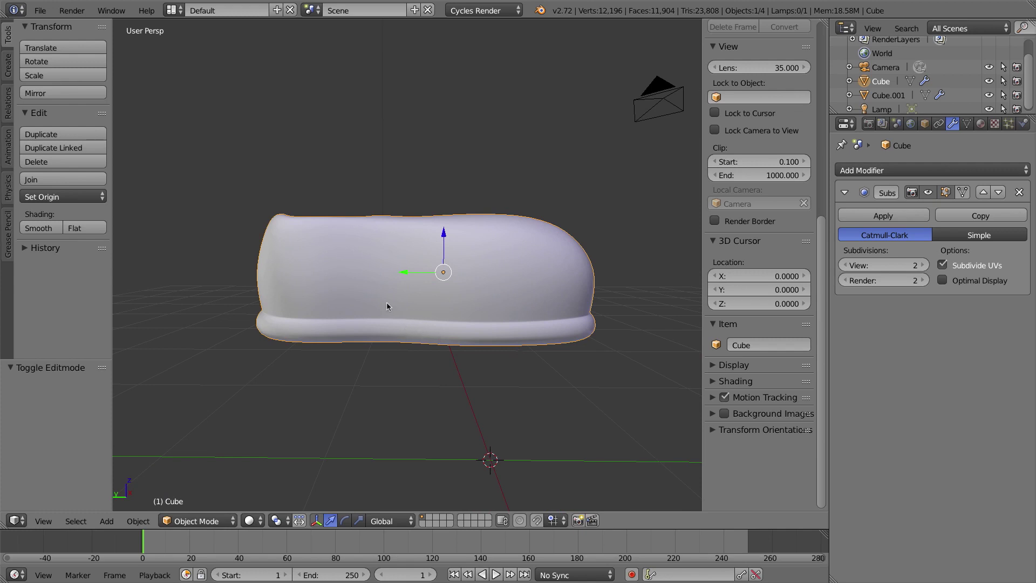
# Add an edge loop around the sole's side, slid down close to its bottom edge
pyautogui.press('Tab')
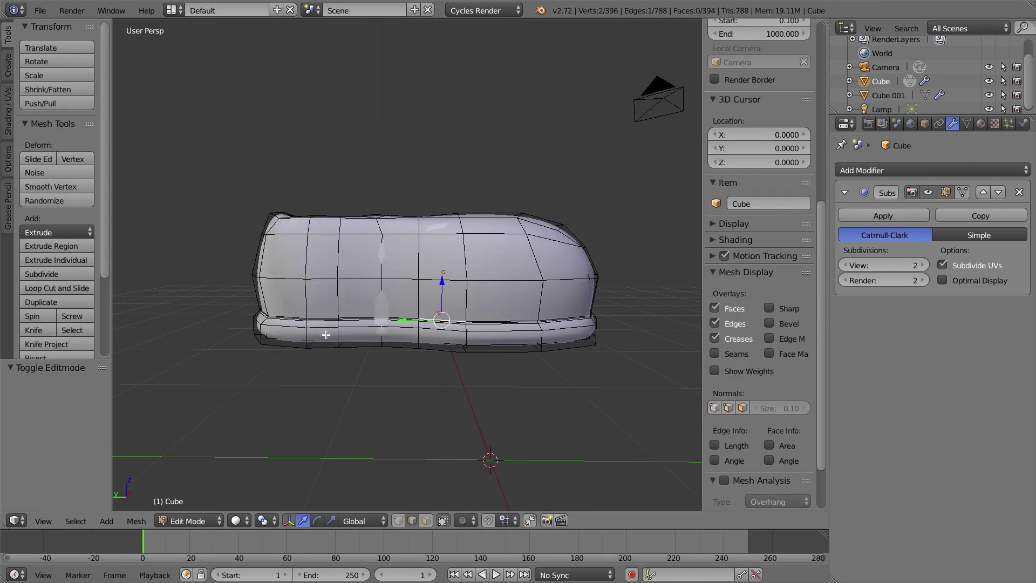
pyautogui.hotkey('ctrl', 'r')
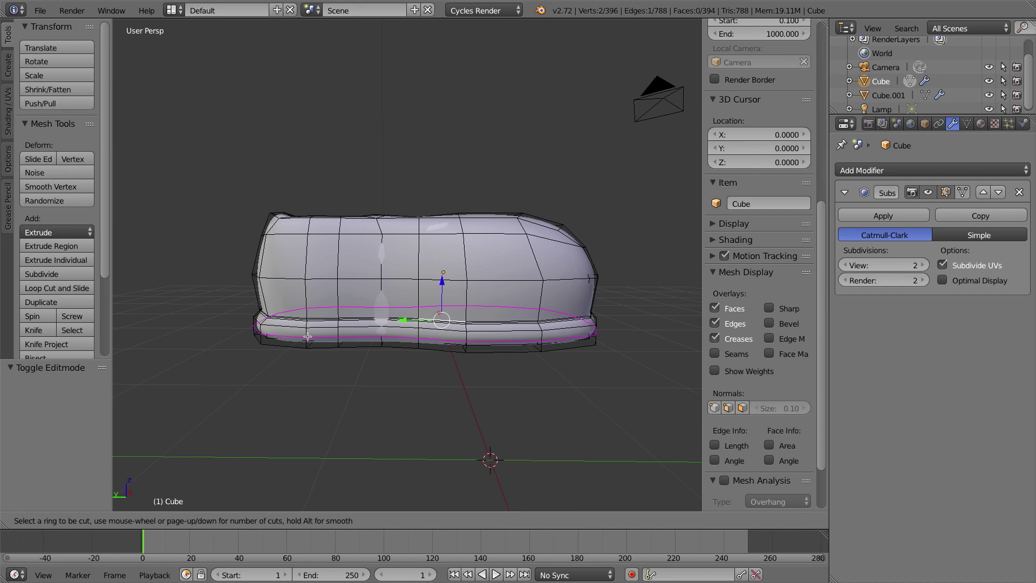
pyautogui.click(308, 338)
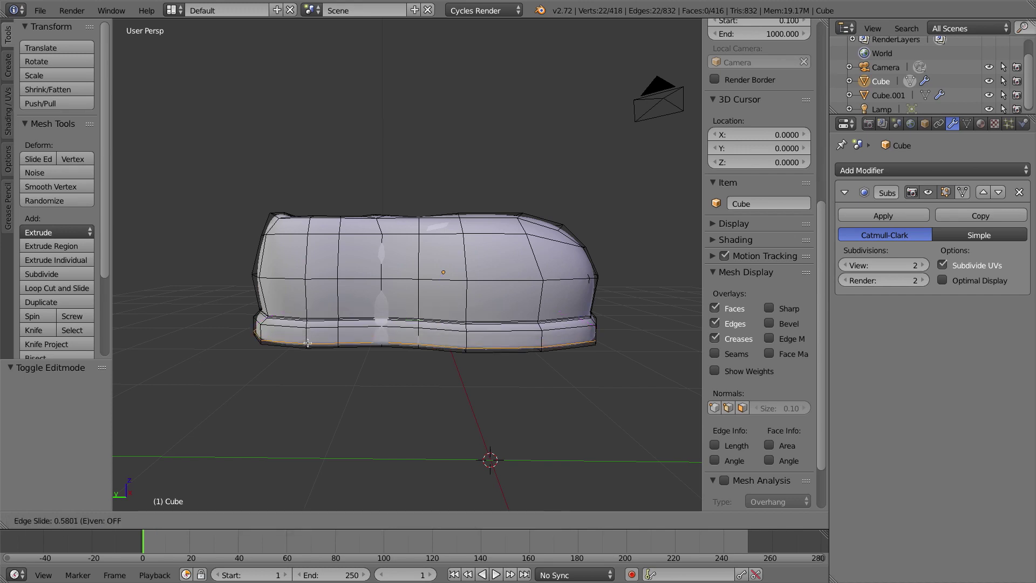
pyautogui.click(308, 345)
# Select all the faces on the underside of the sole in face select mode
pyautogui.moveTo(339, 362); pyautogui.dragTo(352, 305, button='middle')
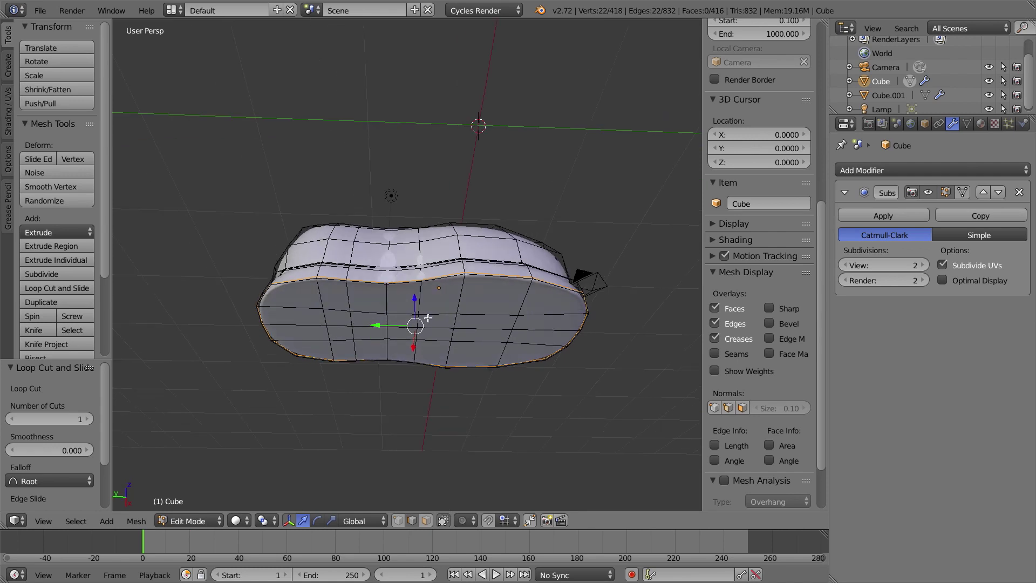
pyautogui.hotkey('ctrl', 'r')
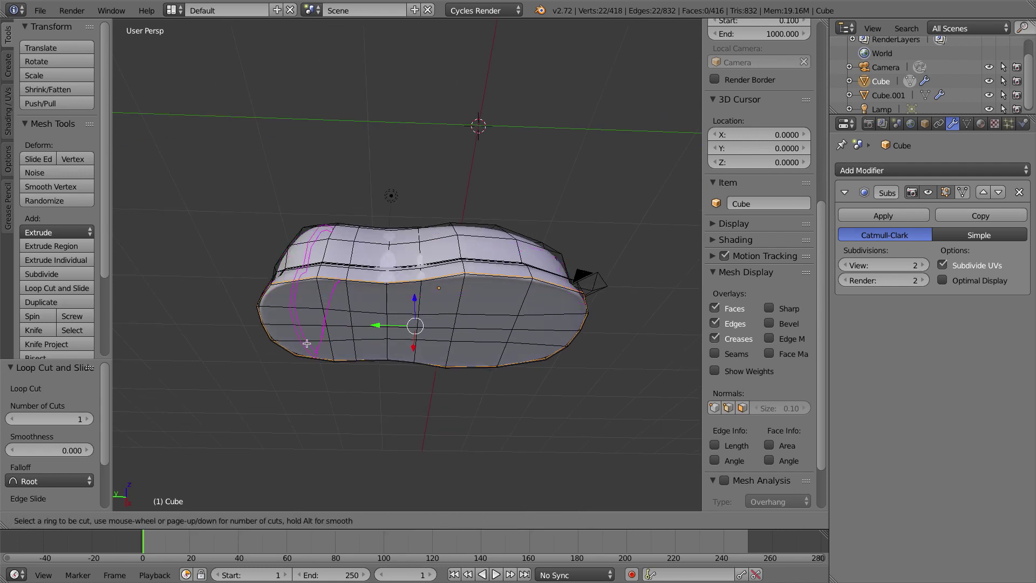
pyautogui.press('Escape')
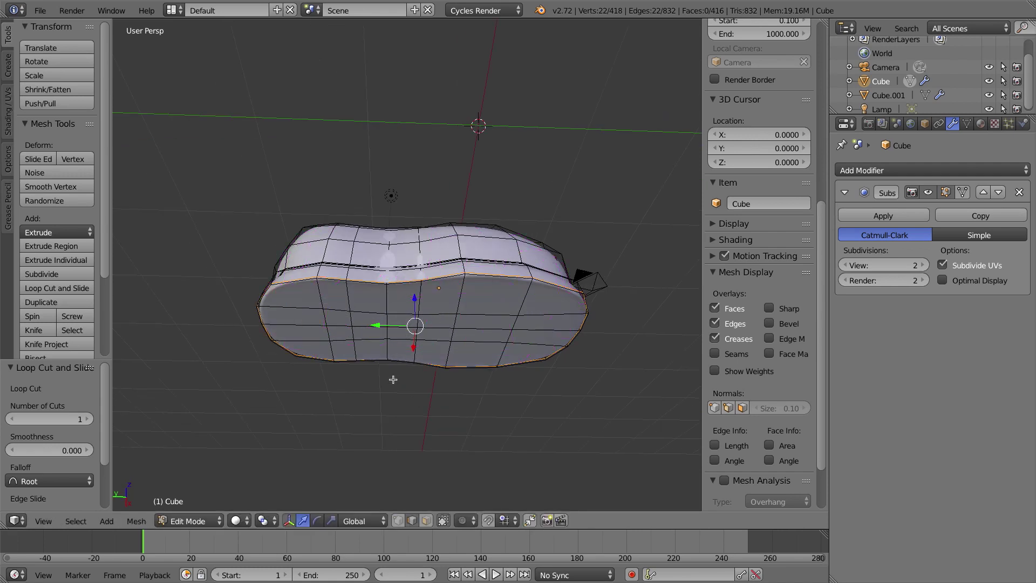
pyautogui.click(426, 520)
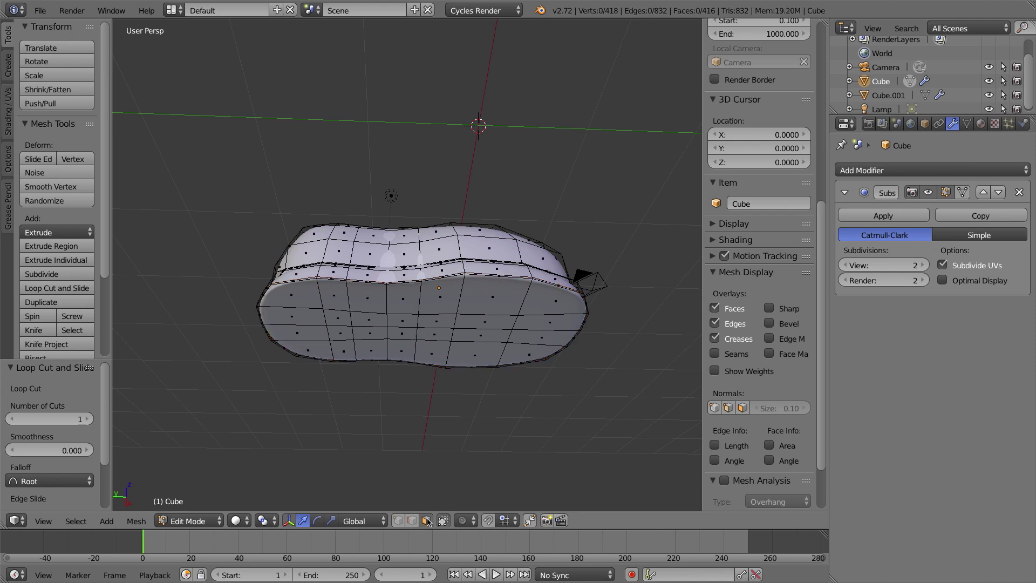
pyautogui.rightClick(291, 296)
pyautogui.keyDown('shift'); pyautogui.rightClick(296, 318); pyautogui.keyUp('shift')
pyautogui.keyDown('shift'); pyautogui.rightClick(308, 334); pyautogui.keyUp('shift')
pyautogui.keyDown('shift'); pyautogui.rightClick(324, 346); pyautogui.keyUp('shift')
pyautogui.keyDown('shift'); pyautogui.rightClick(342, 351); pyautogui.keyUp('shift')
pyautogui.keyDown('shift'); pyautogui.rightClick(339, 335); pyautogui.keyUp('shift')
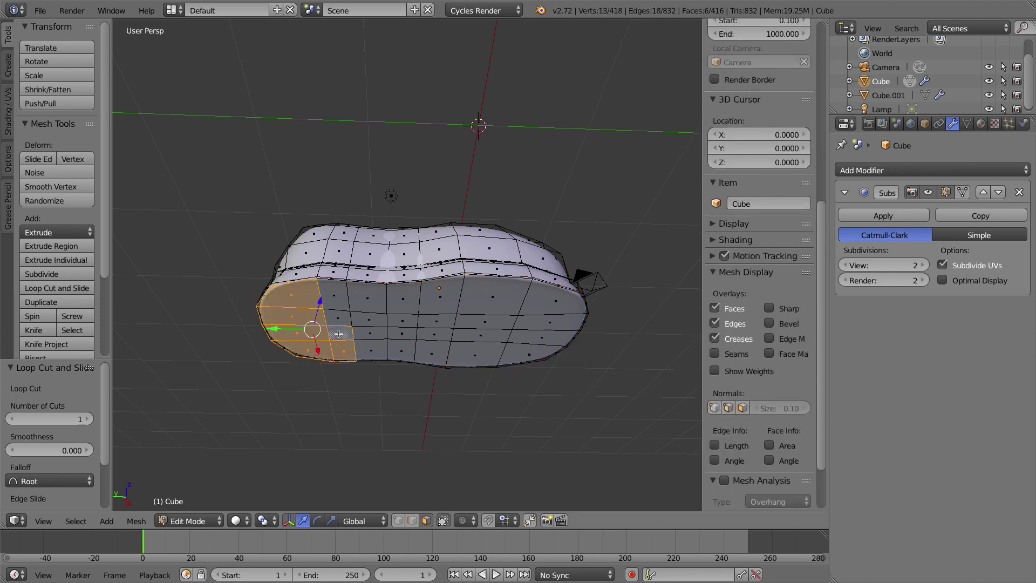
pyautogui.keyDown('shift'); pyautogui.rightClick(338, 307); pyautogui.keyUp('shift')
pyautogui.keyDown('shift'); pyautogui.rightClick(339, 318); pyautogui.keyUp('shift')
pyautogui.keyDown('shift'); pyautogui.rightClick(358, 314); pyautogui.keyUp('shift')
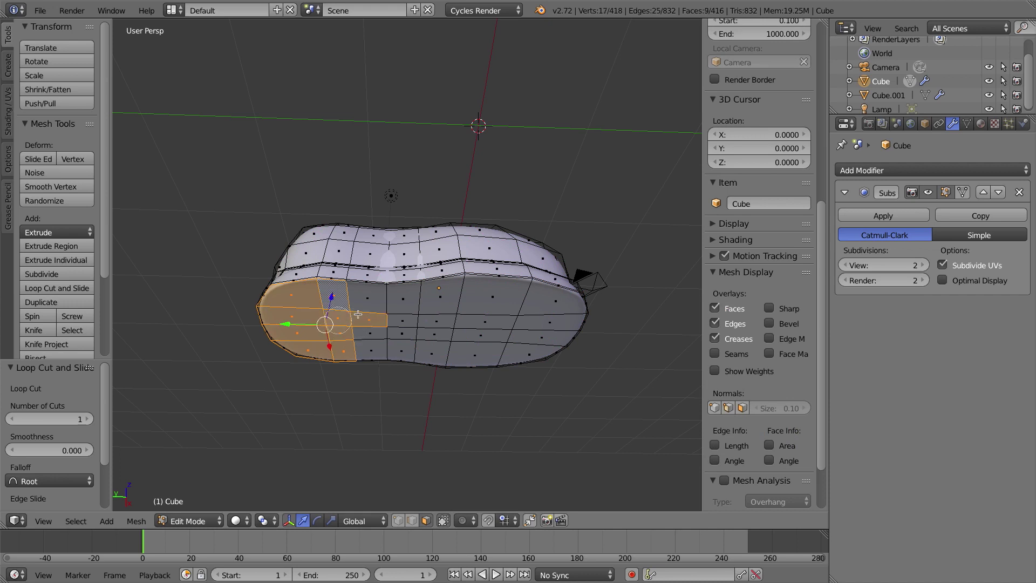
pyautogui.keyDown('alt'); pyautogui.keyDown('shift'); pyautogui.rightClick(357, 316); pyautogui.keyUp('shift'); pyautogui.keyUp('alt')
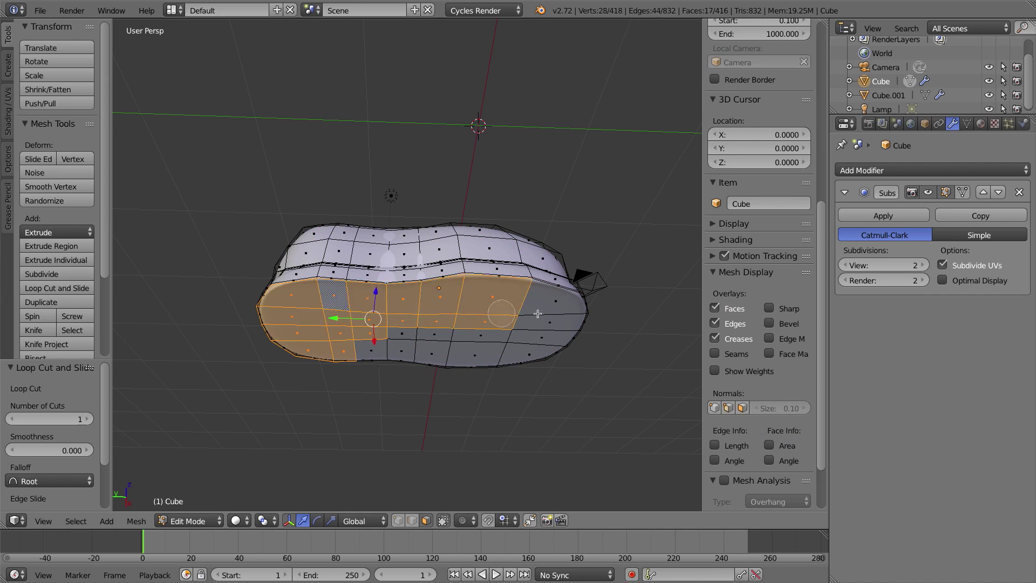
pyautogui.keyDown('alt'); pyautogui.keyDown('shift'); pyautogui.rightClick(339, 333); pyautogui.keyUp('shift'); pyautogui.keyUp('alt')
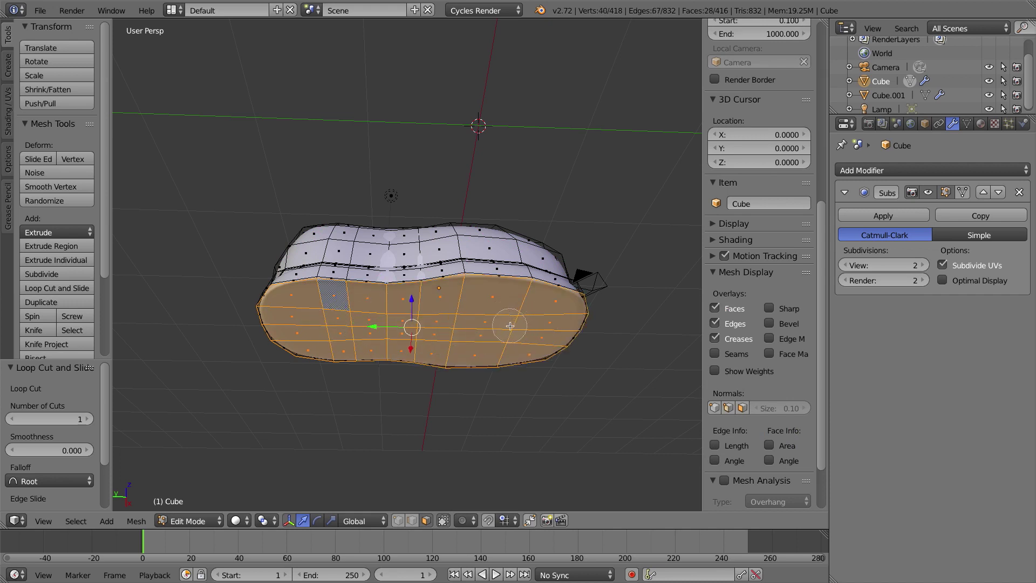
pyautogui.press('Escape')
# Inset the selected underside faces with a thickness of about 0.0146
pyautogui.press('i')
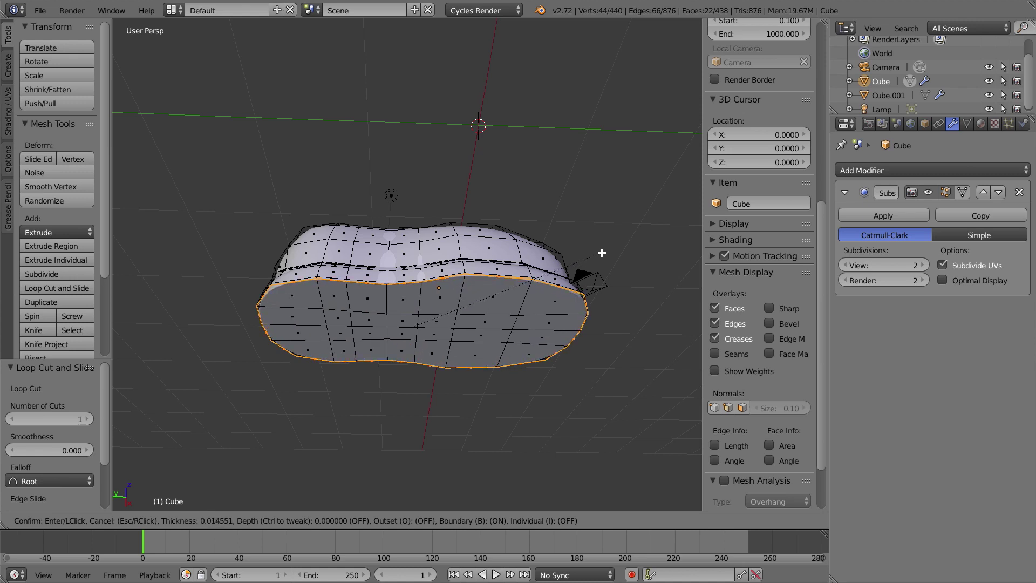
pyautogui.click(602, 252)
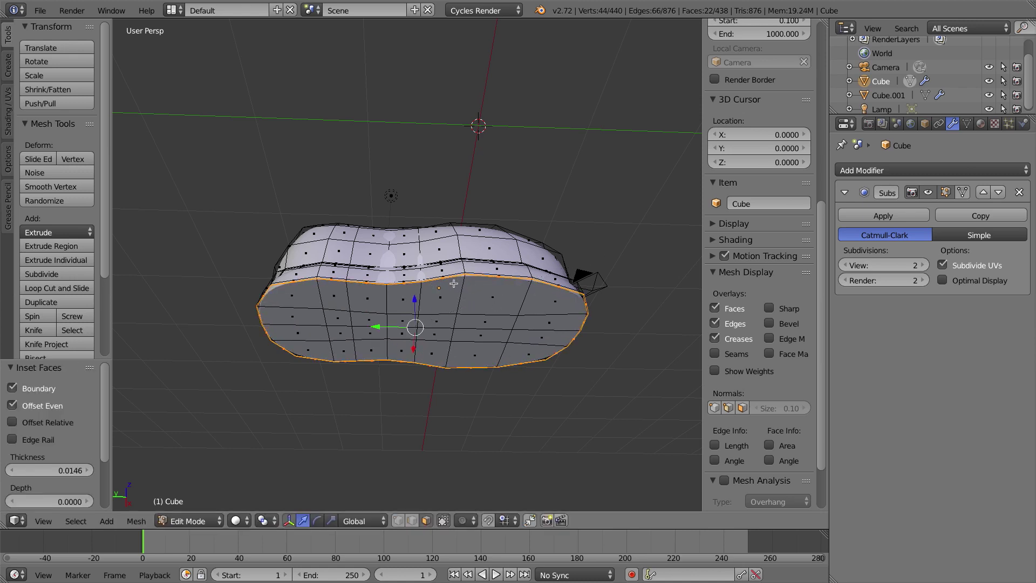
pyautogui.press('Tab')
# Add an edge loop around the outside of the shoe's opening, slid close to the rim's outer edge
pyautogui.moveTo(401, 288); pyautogui.dragTo(379, 359, button='middle')
pyautogui.scroll(4, 345, 276)
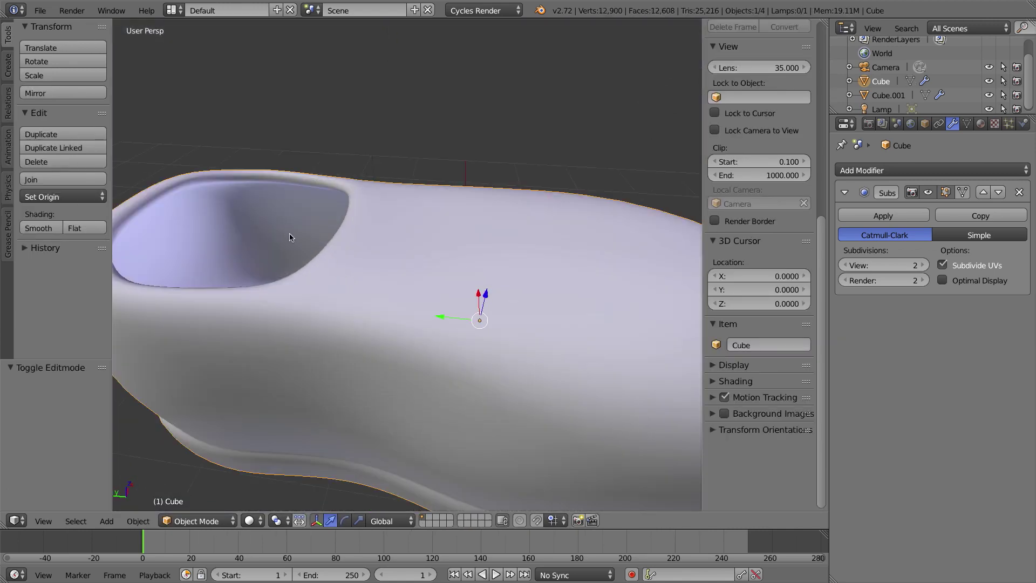
pyautogui.moveTo(293, 235); pyautogui.dragTo(322, 249, button='middle')
pyautogui.press('Tab')
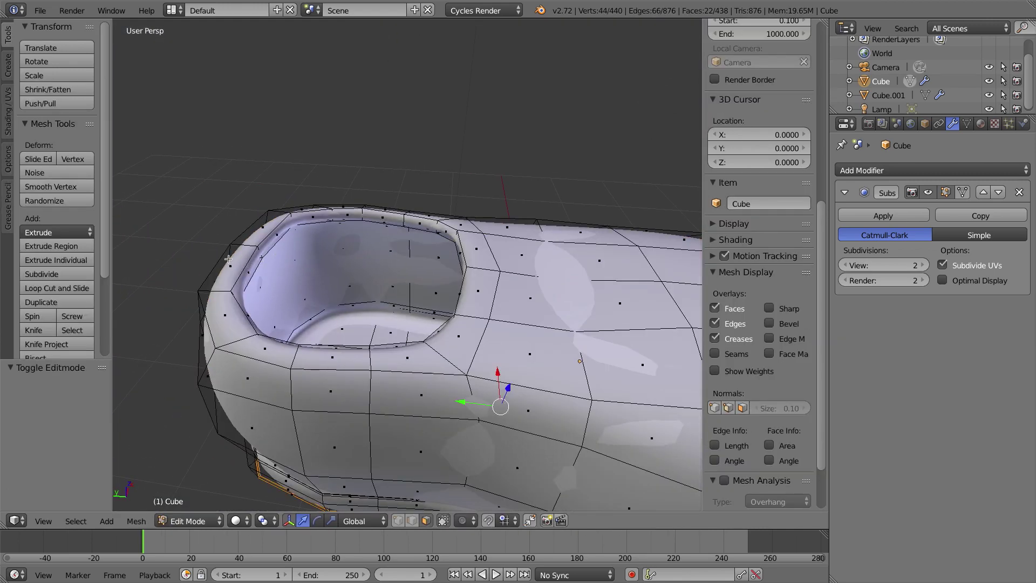
pyautogui.hotkey('ctrl', 'r')
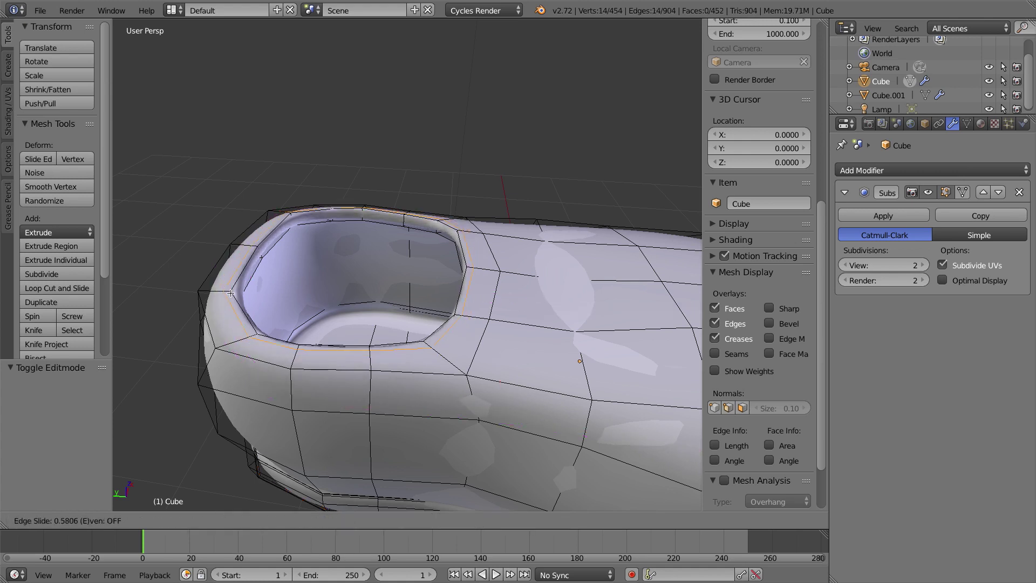
pyautogui.click(221, 292)
# Add two edge loops on the opening's rim, one close to its outer edge and one close to its inner edge
pyautogui.moveTo(236, 292); pyautogui.dragTo(269, 275, button='middle')
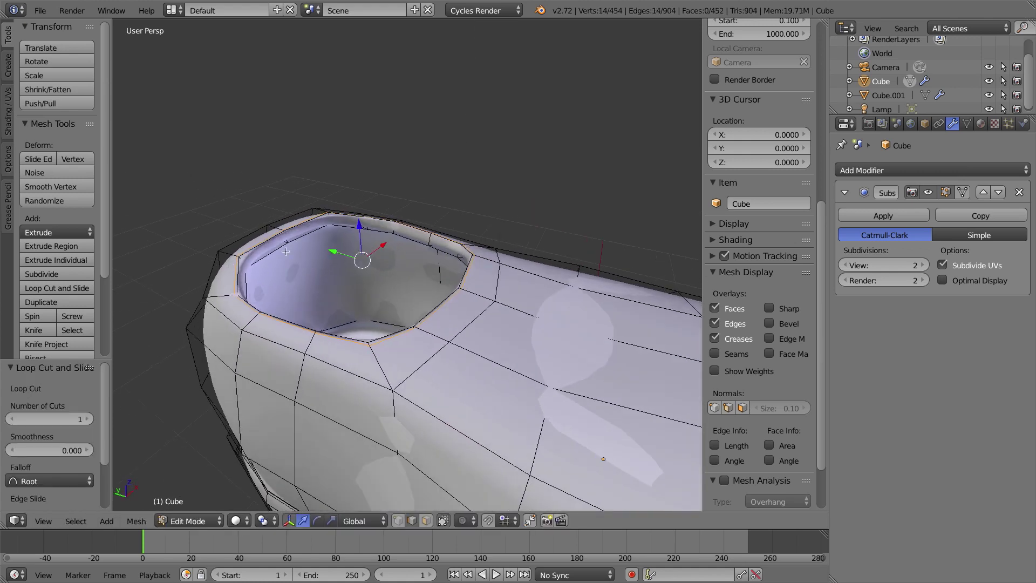
pyautogui.hotkey('ctrl', 'r')
pyautogui.click(245, 261)
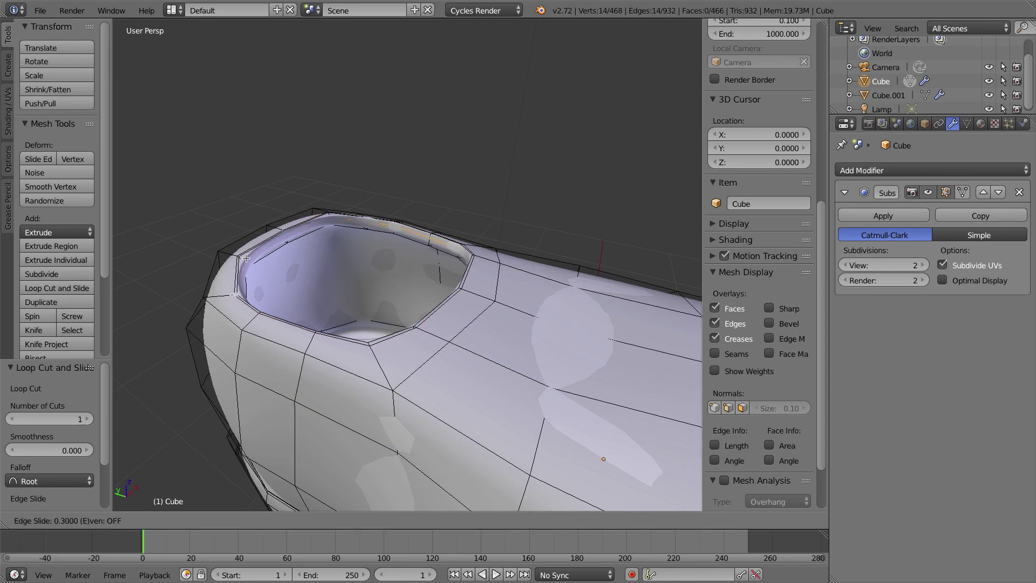
pyautogui.click(245, 253)
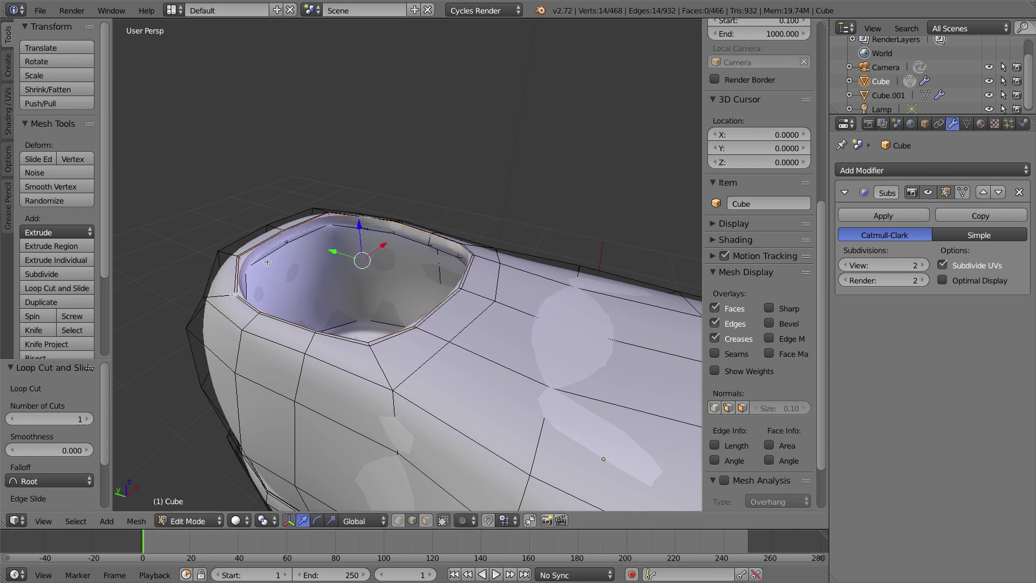
pyautogui.hotkey('ctrl', 'r')
pyautogui.click(286, 235)
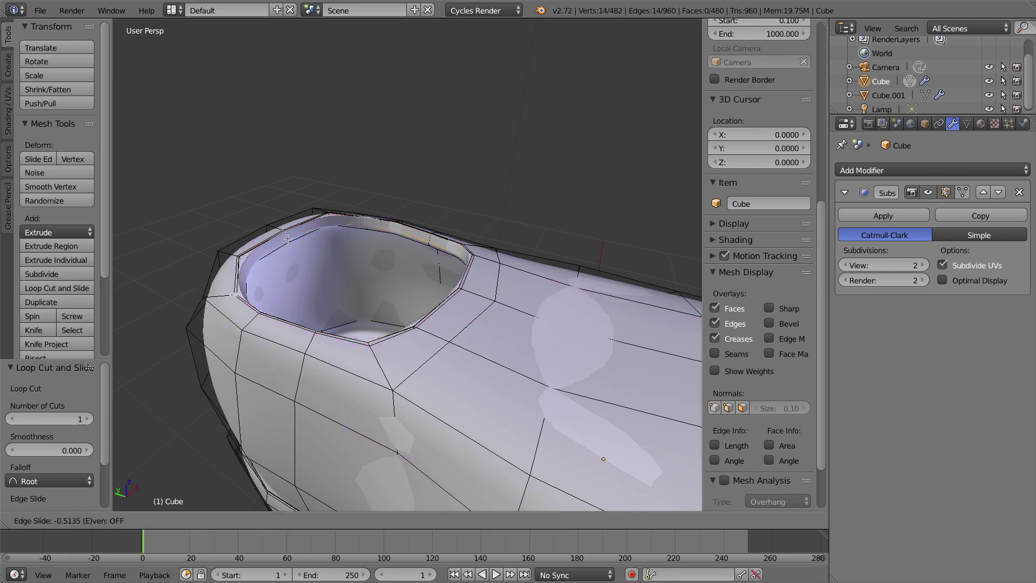
pyautogui.click(285, 234)
# Add an edge loop inside the shoe, slid up close to the rim's inner edge, and return to Object Mode
pyautogui.moveTo(286, 234); pyautogui.dragTo(216, 203, button='middle')
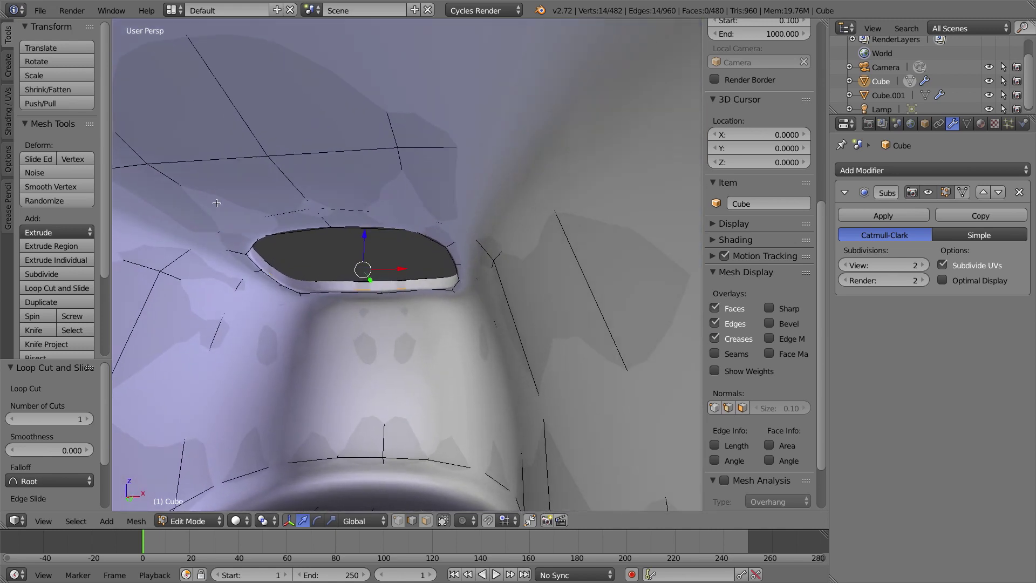
pyautogui.hotkey('ctrl', 'r')
pyautogui.click(240, 247)
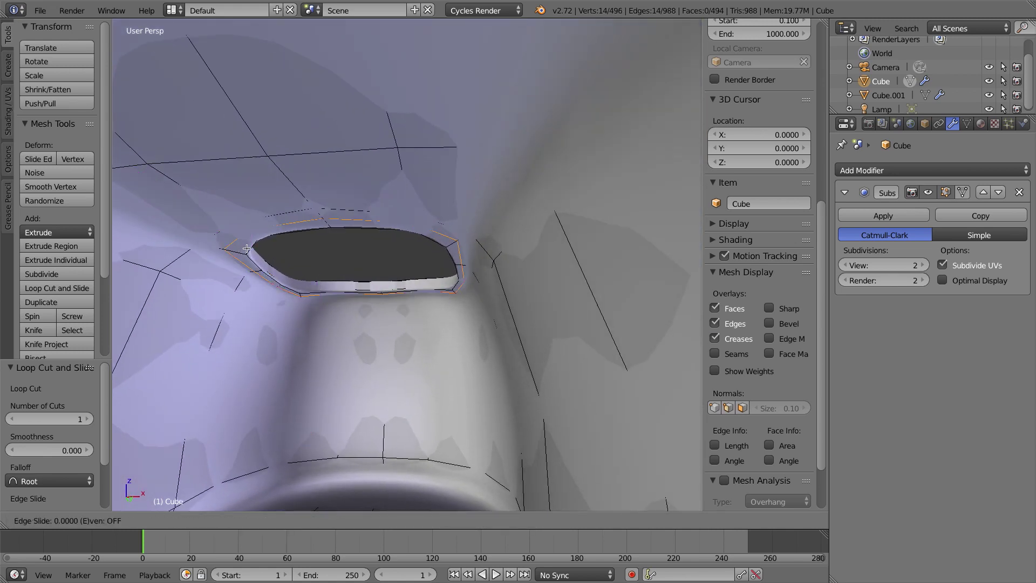
pyautogui.click(284, 276)
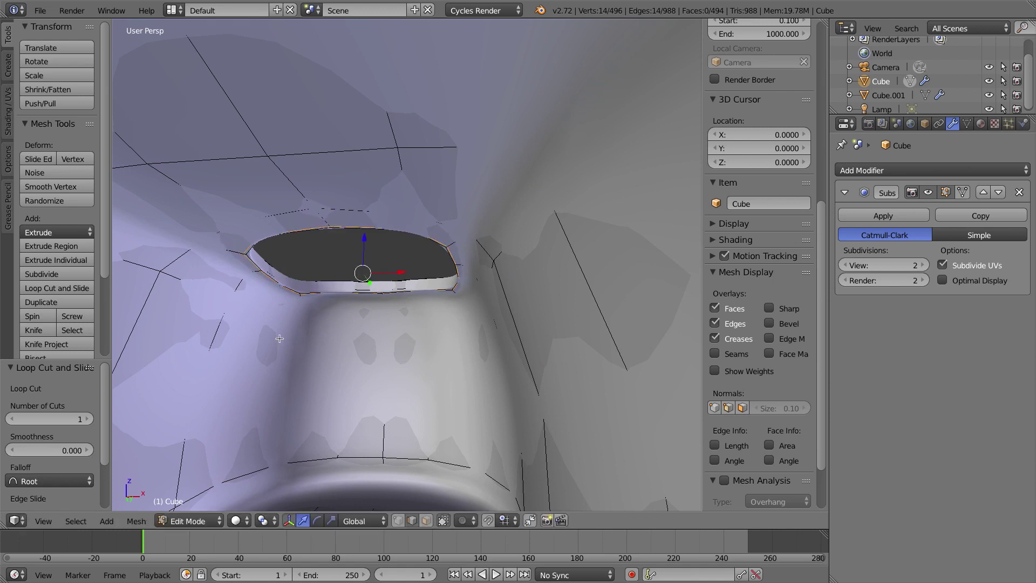
pyautogui.scroll(-5, 303, 340)
pyautogui.scroll(-5, 303, 340)
pyautogui.press('Tab')
pyautogui.moveTo(304, 340); pyautogui.dragTo(417, 351, button='middle')
pyautogui.scroll(-2, 406, 315)
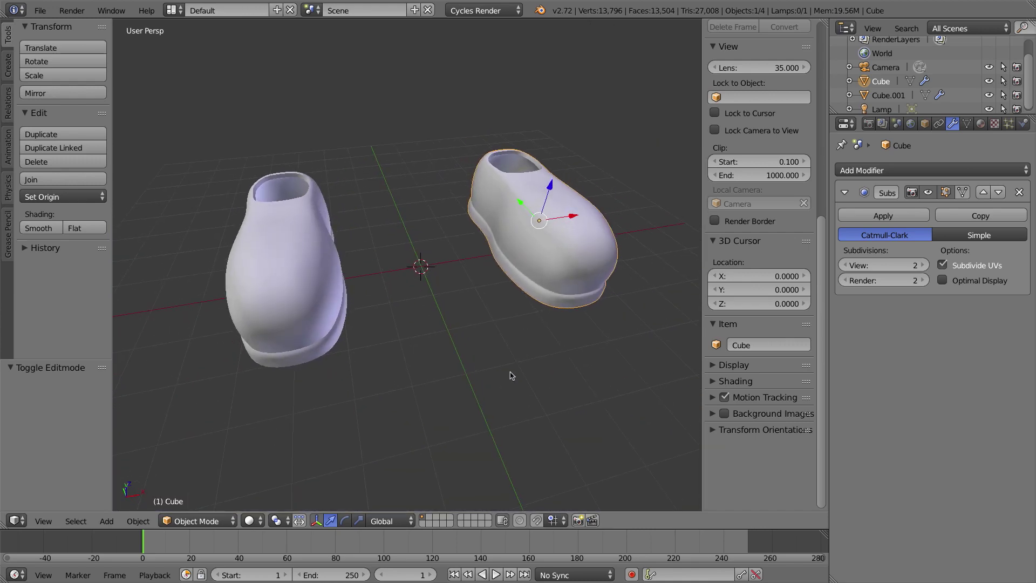